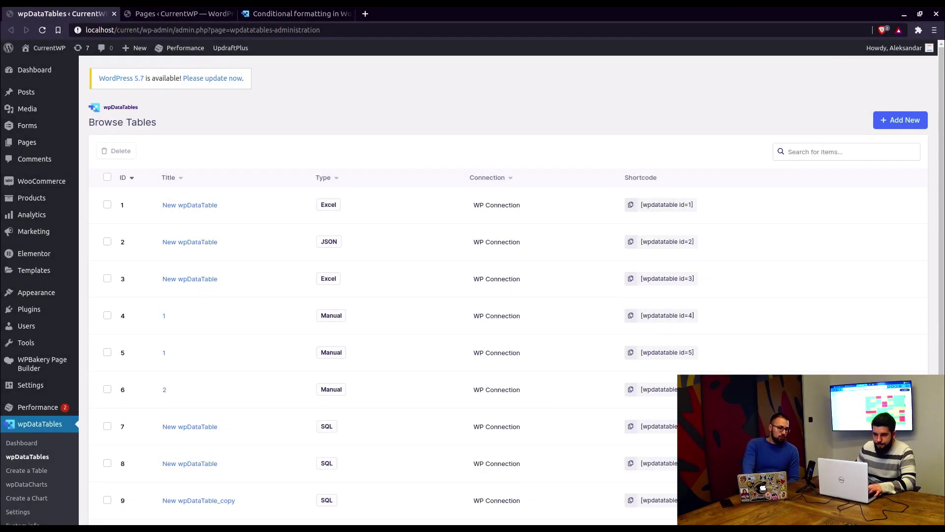
# From the last page of Browse Tables, open 'Conditional Formatting Table' (id 40) and view its preview
pyautogui.click(129, 15)
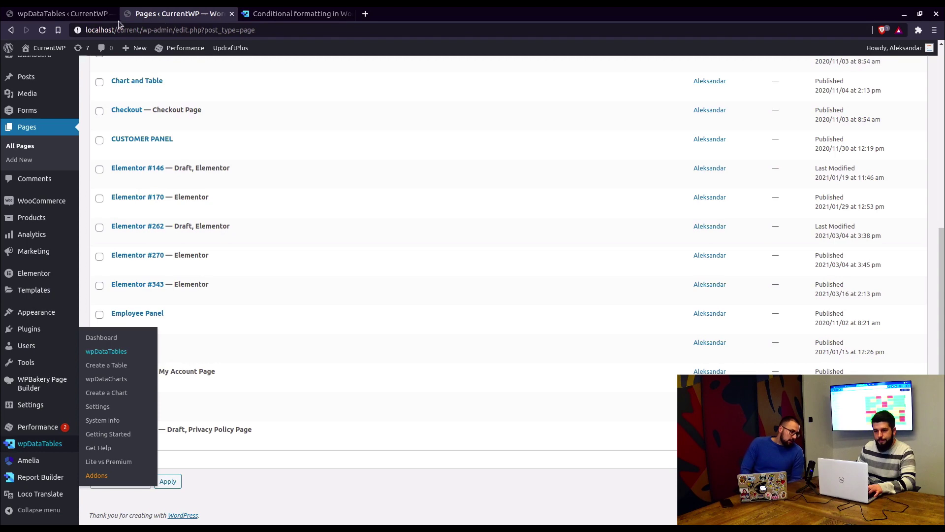
pyautogui.click(84, 15)
pyautogui.scroll(-3, 266, 154)
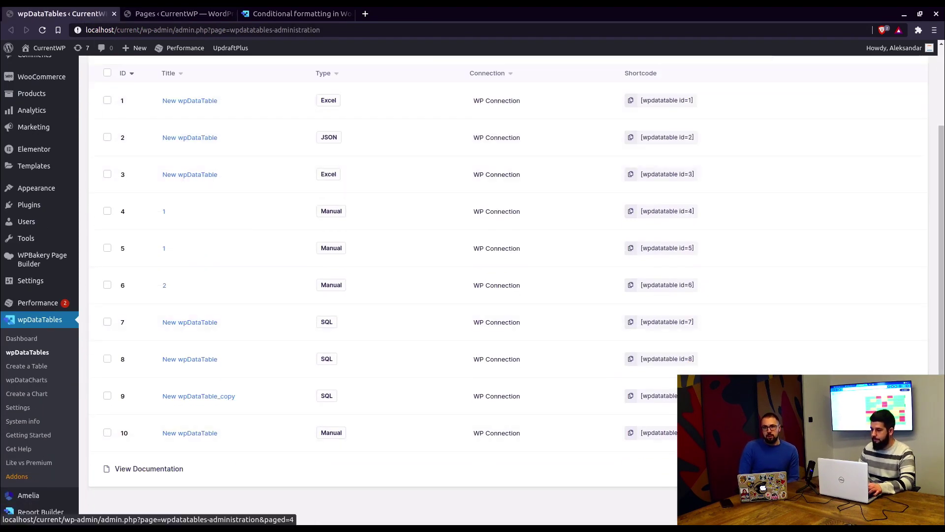
pyautogui.click(881, 469)
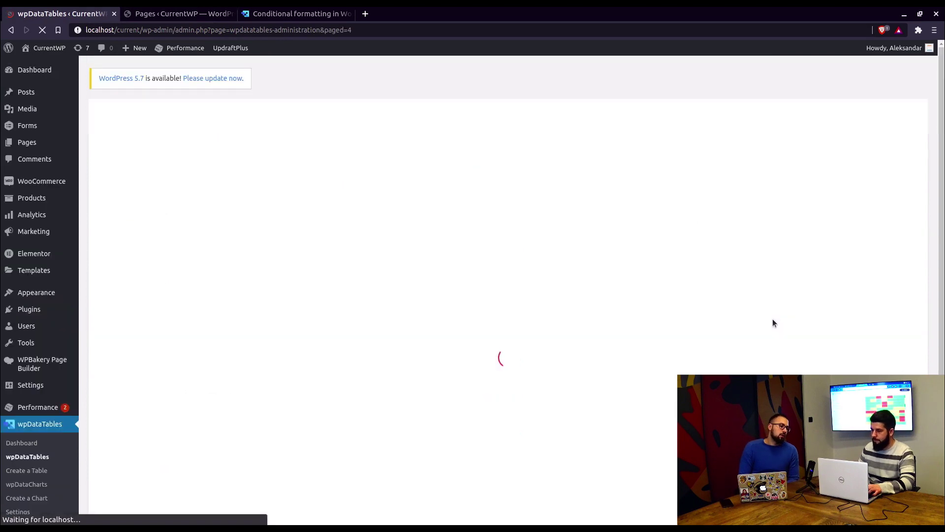
pyautogui.scroll(-4, 462, 180)
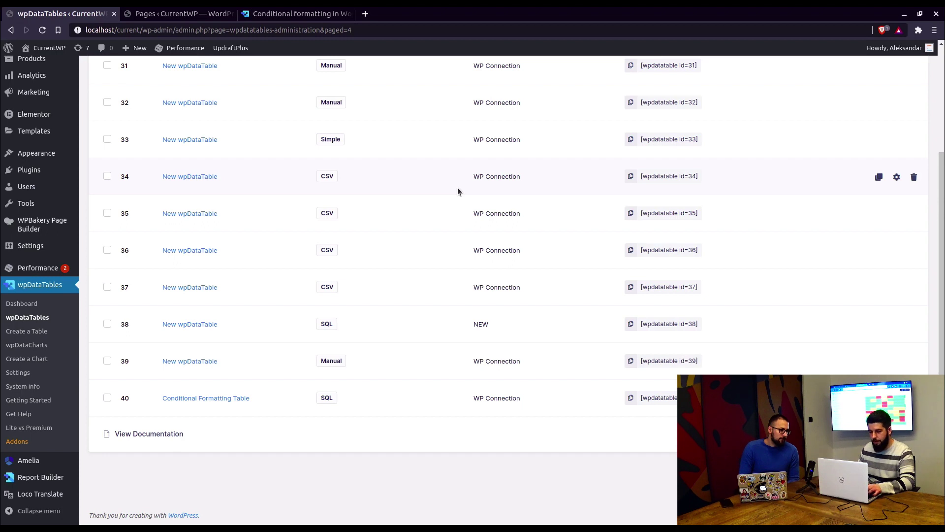
pyautogui.click(237, 399)
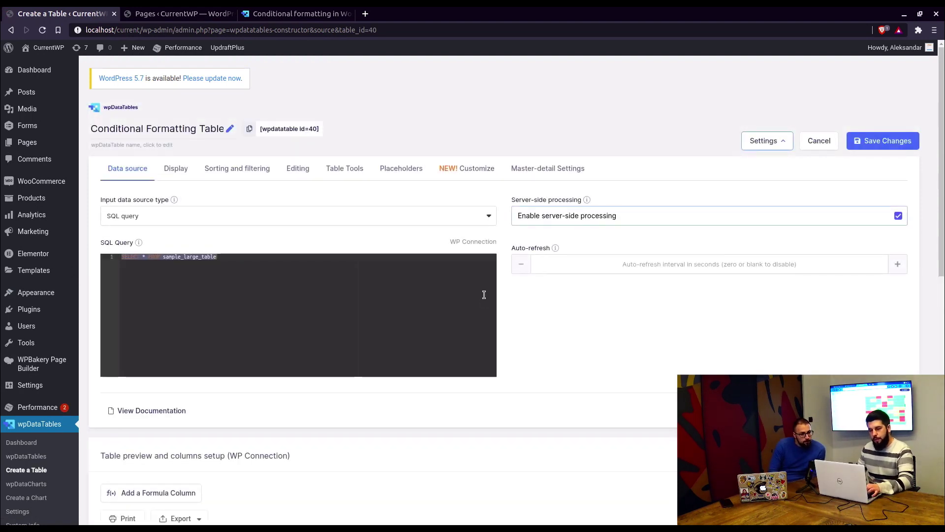
pyautogui.scroll(-4, 539, 308)
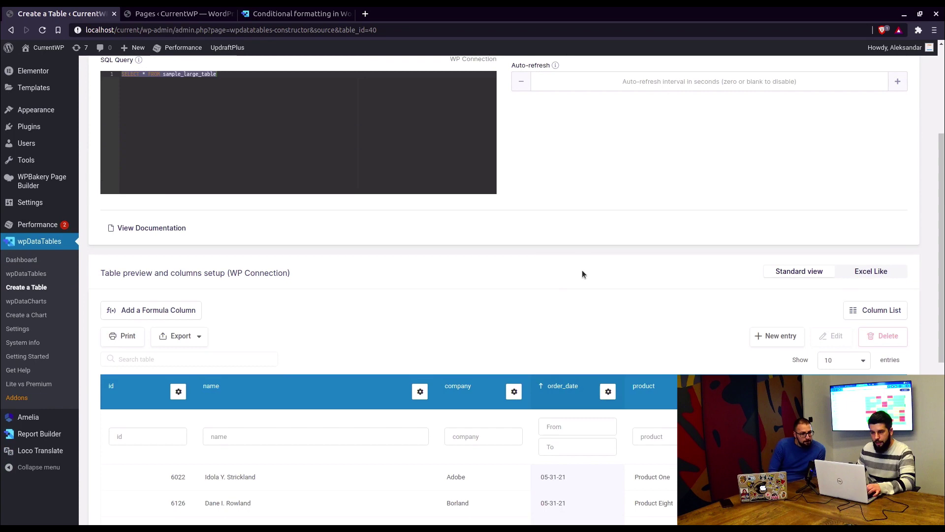
# Read the 'Very large MySQL tables' docs article under Creating wpDataTables, then return to table 40
pyautogui.click(296, 13)
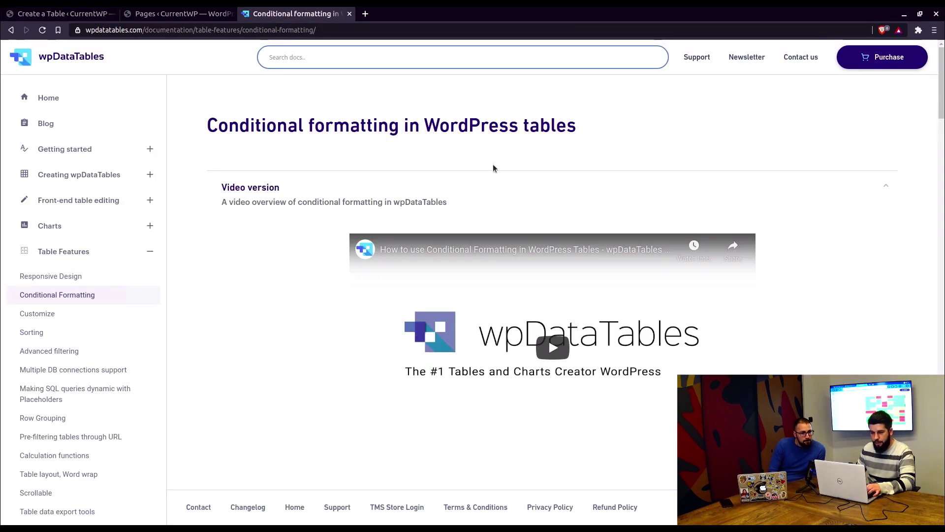
pyautogui.scroll(-3, 493, 164)
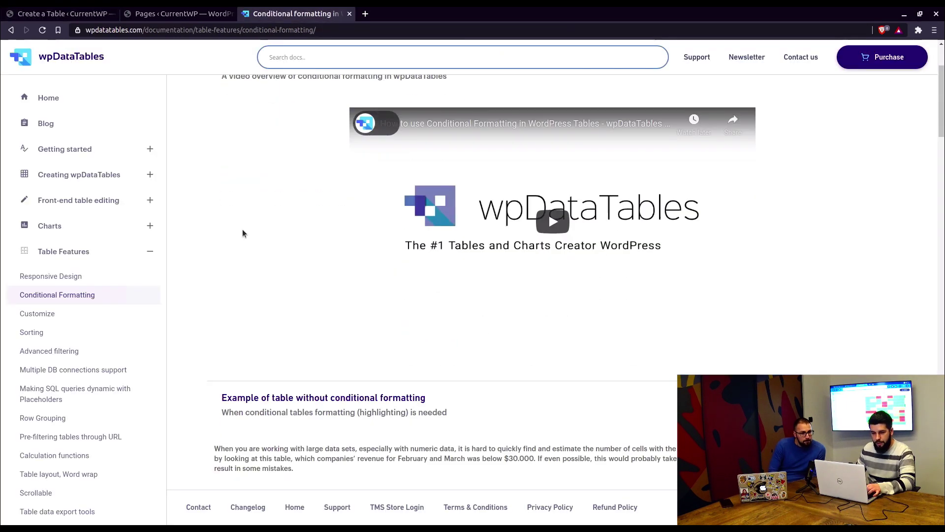
pyautogui.click(148, 175)
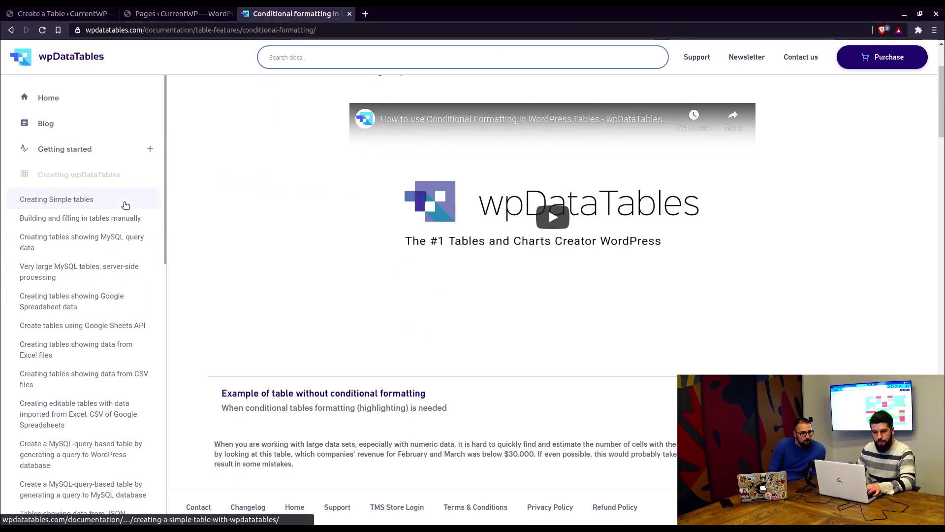
pyautogui.middleClick(101, 272)
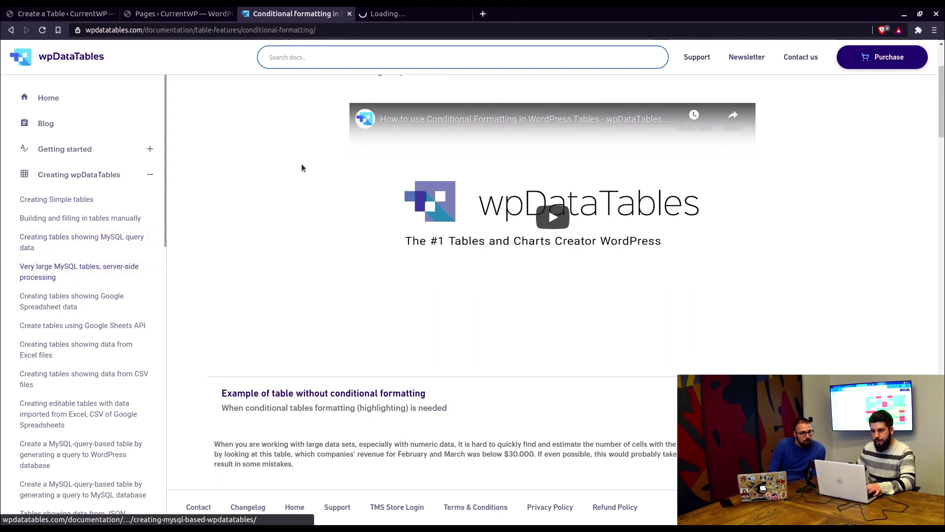
pyautogui.click(393, 14)
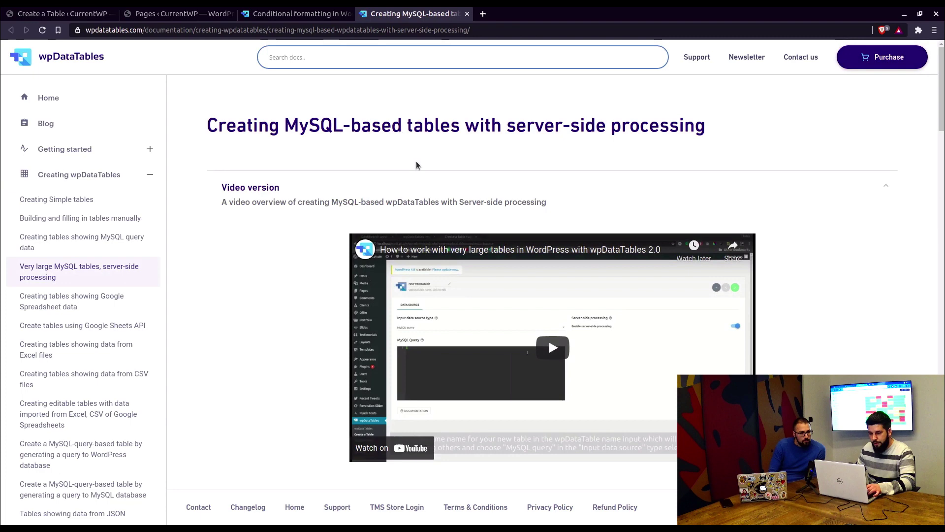
pyautogui.scroll(-5, 311, 186)
pyautogui.scroll(-5, 311, 186)
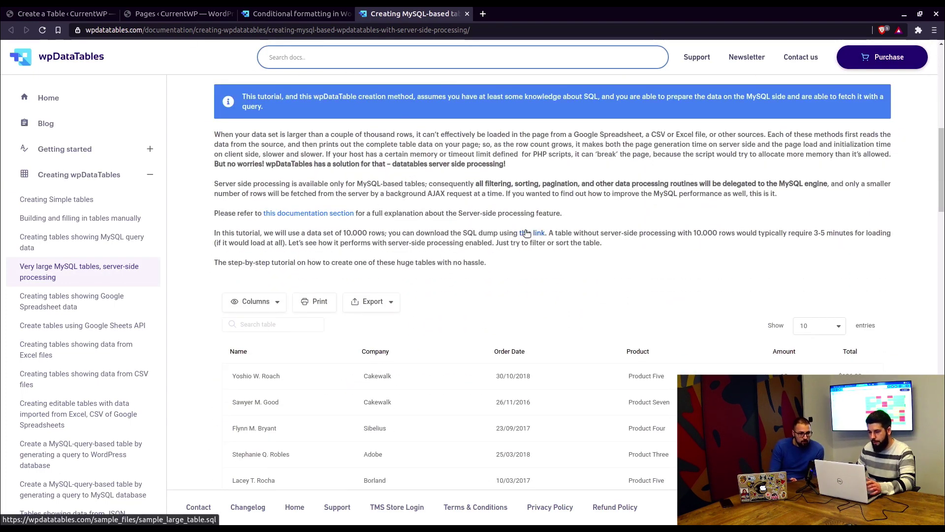
pyautogui.click(64, 14)
pyautogui.scroll(-2, 544, 238)
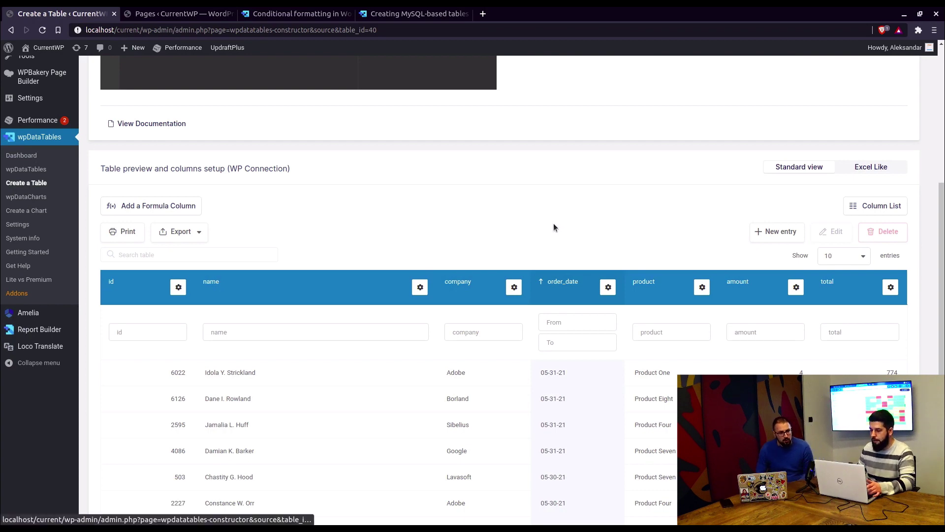
pyautogui.scroll(-3, 550, 232)
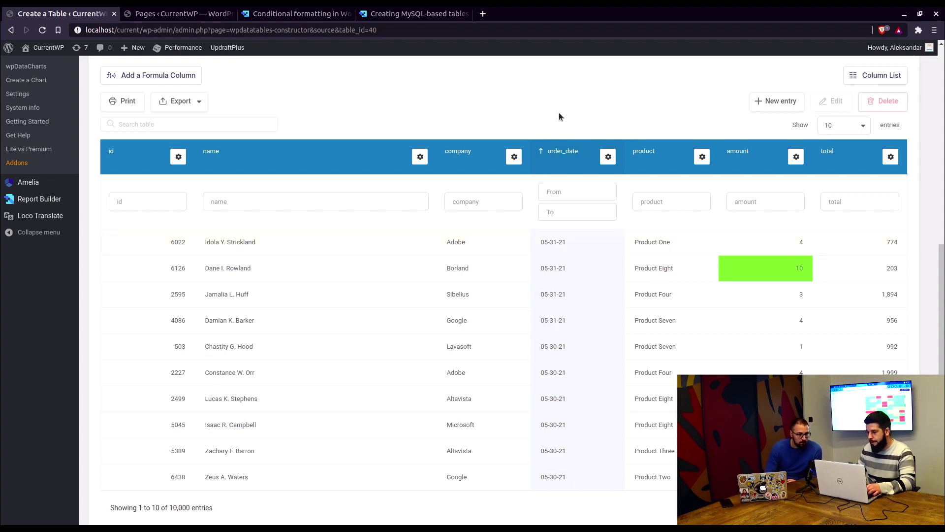
pyautogui.scroll(-1, 575, 162)
pyautogui.scroll(2, 574, 178)
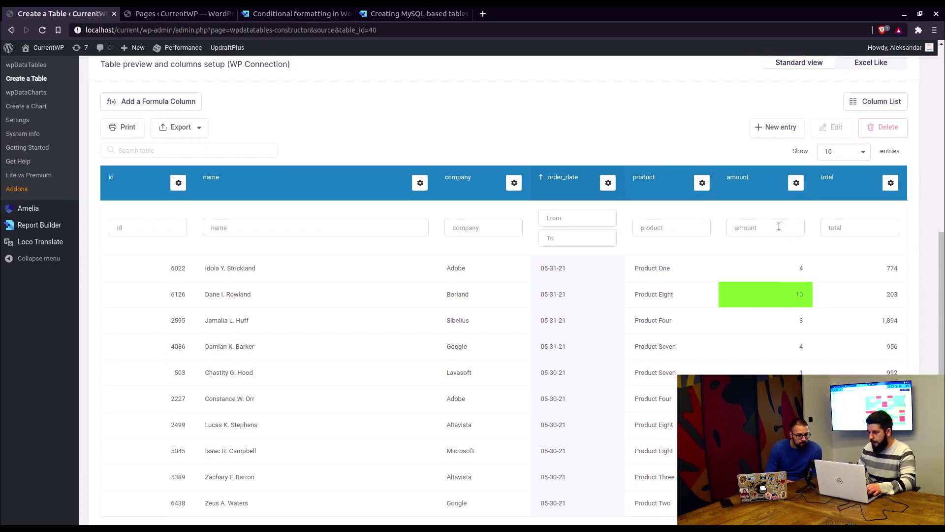
pyautogui.scroll(-2, 779, 226)
pyautogui.scroll(2, 770, 206)
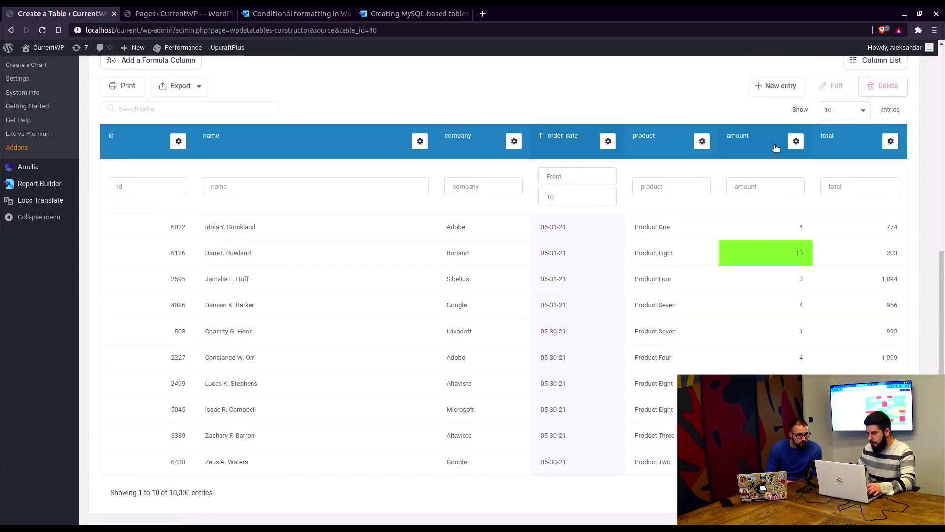
pyautogui.click(796, 142)
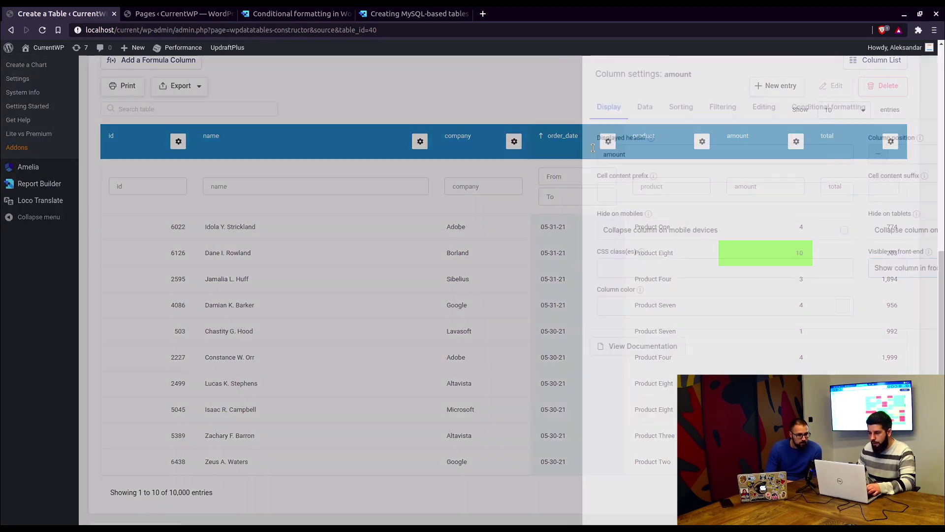
pyautogui.click(621, 108)
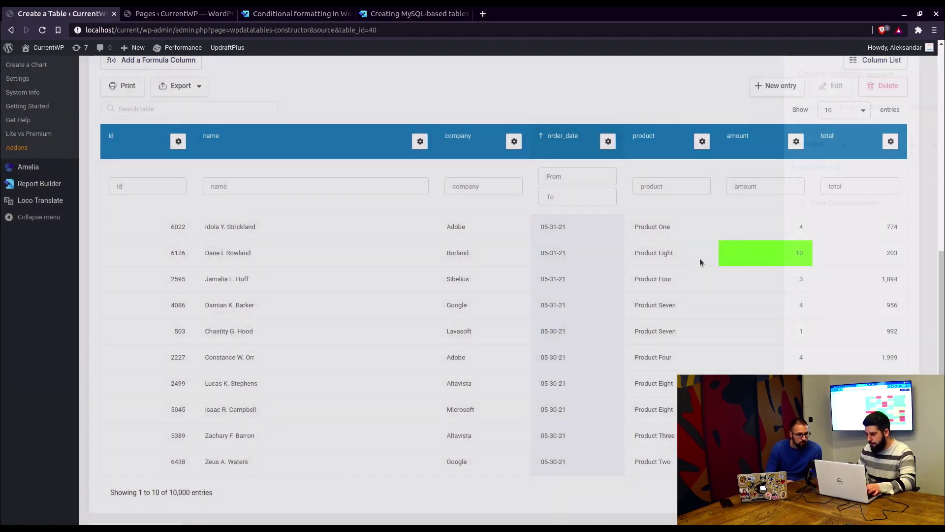
pyautogui.scroll(-2, 699, 258)
pyautogui.scroll(1, 767, 225)
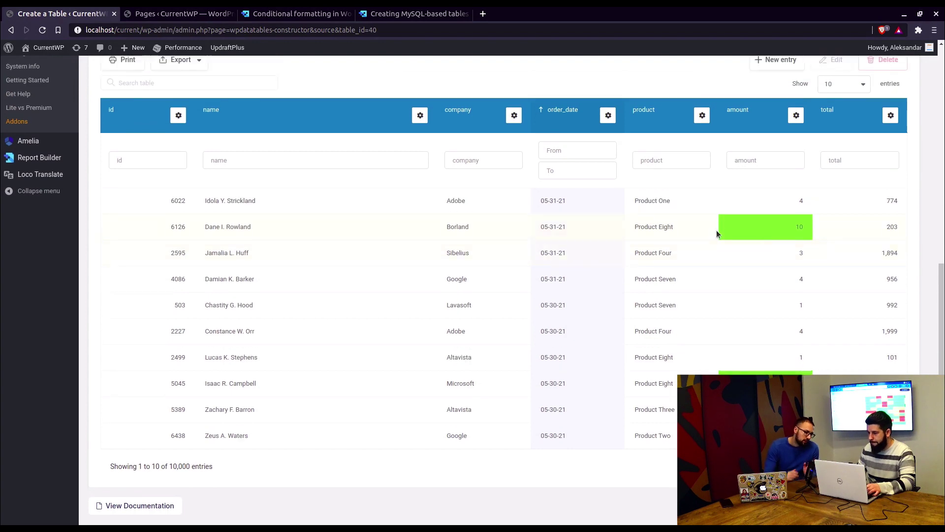
# Recolour the amount column's ≥ 5 rule to cyan #3BB6D6 and save the table
pyautogui.click(796, 116)
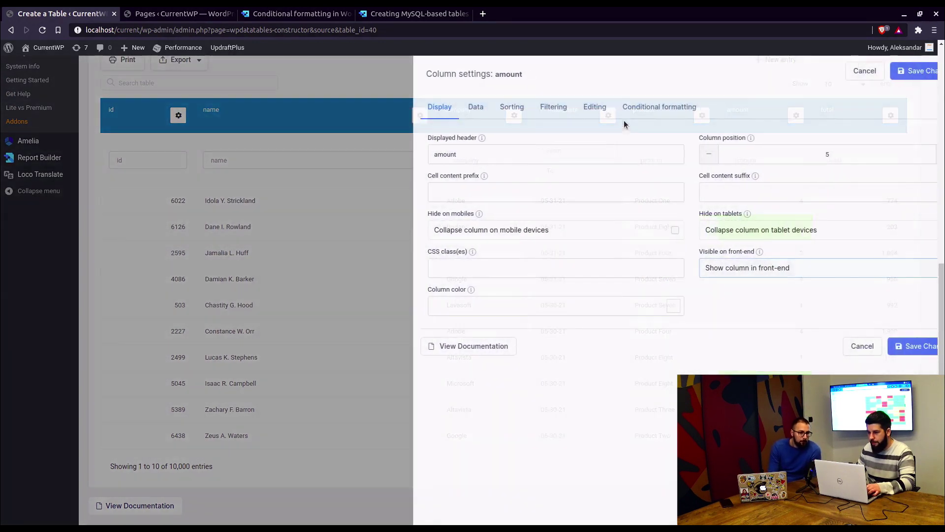
pyautogui.click(620, 108)
pyautogui.click(779, 146)
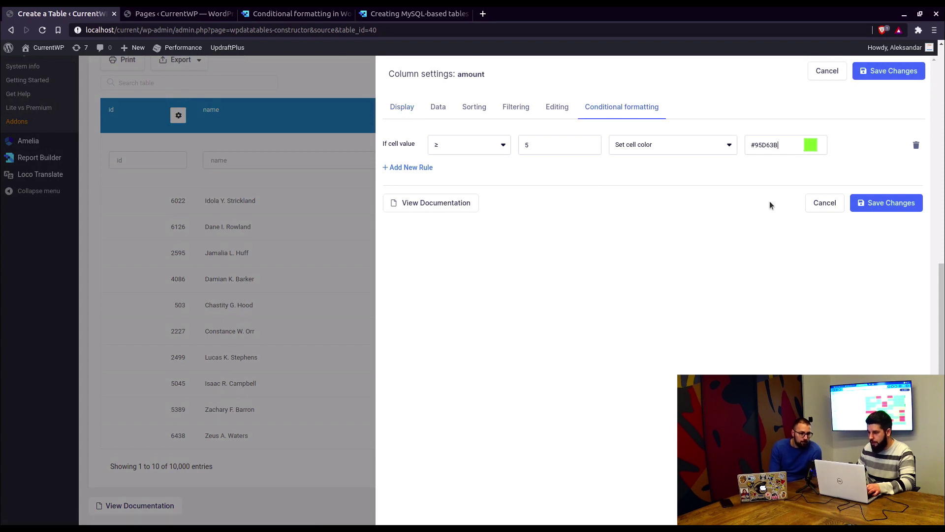
pyautogui.click(811, 145)
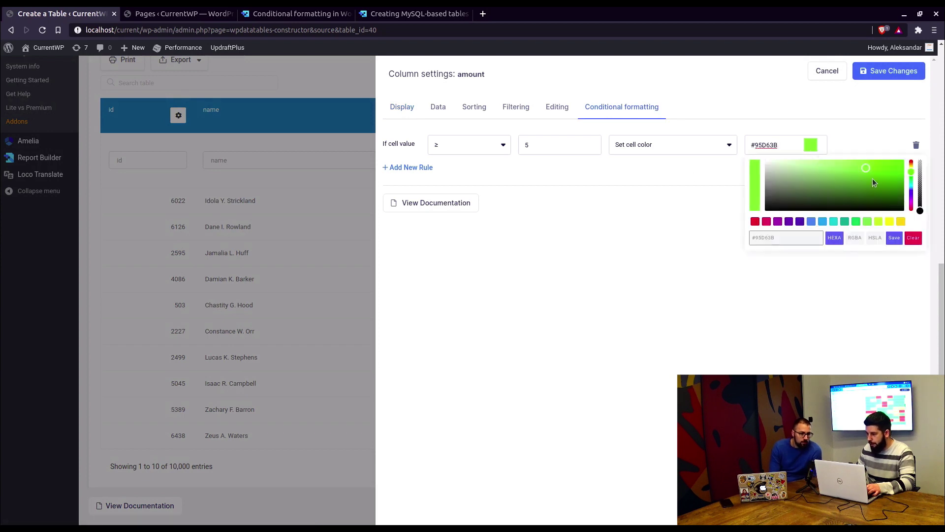
pyautogui.click(911, 188)
pyautogui.click(888, 240)
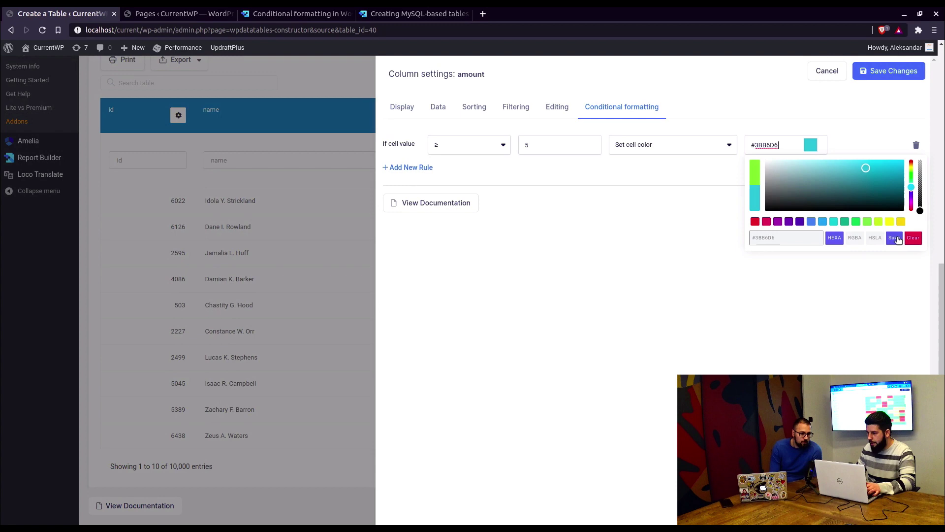
pyautogui.click(886, 206)
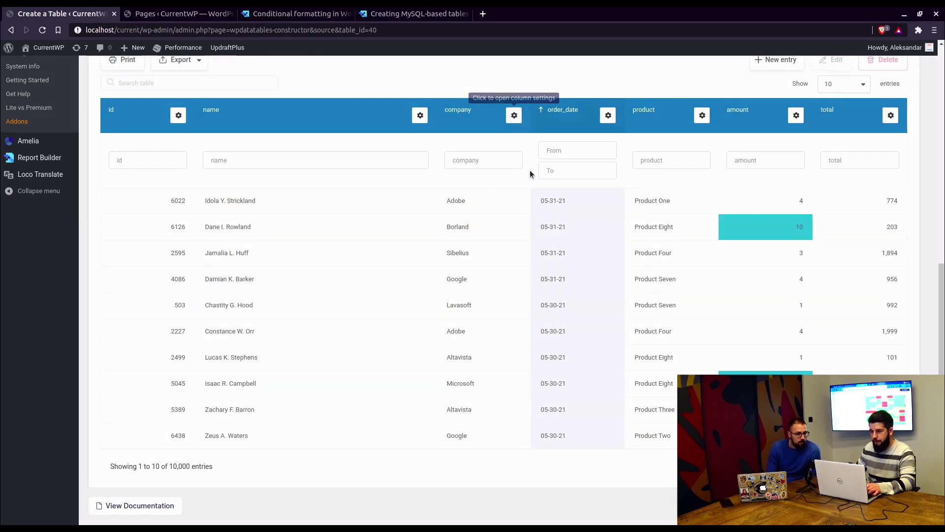
# Add a company rule: contains 'Adobe' → set cell content to 'wpDataTables', and save
pyautogui.click(514, 115)
pyautogui.click(593, 111)
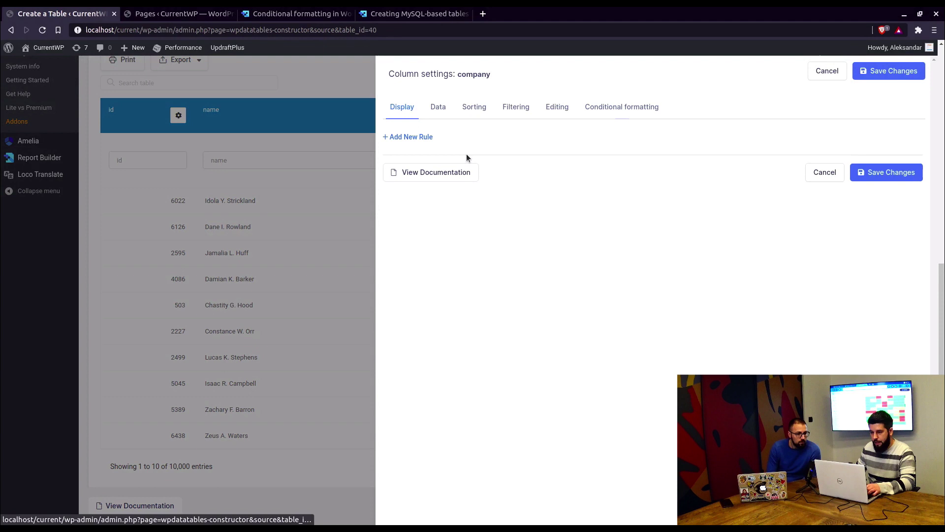
pyautogui.click(412, 136)
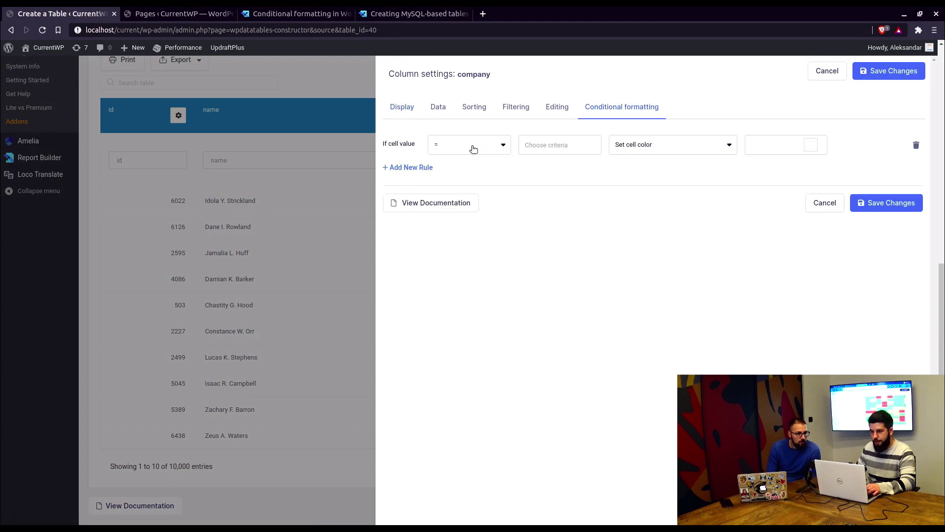
pyautogui.click(473, 149)
pyautogui.click(465, 188)
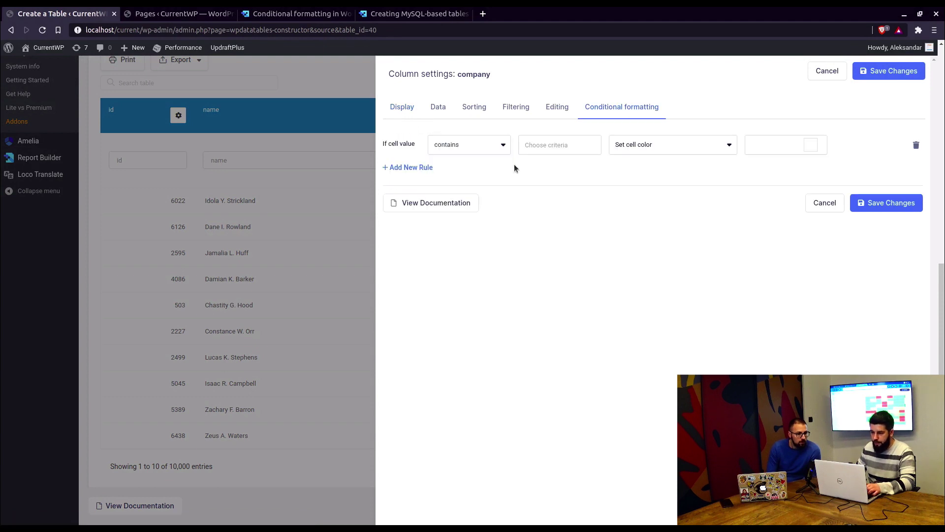
pyautogui.click(536, 147)
pyautogui.write('Adobe')
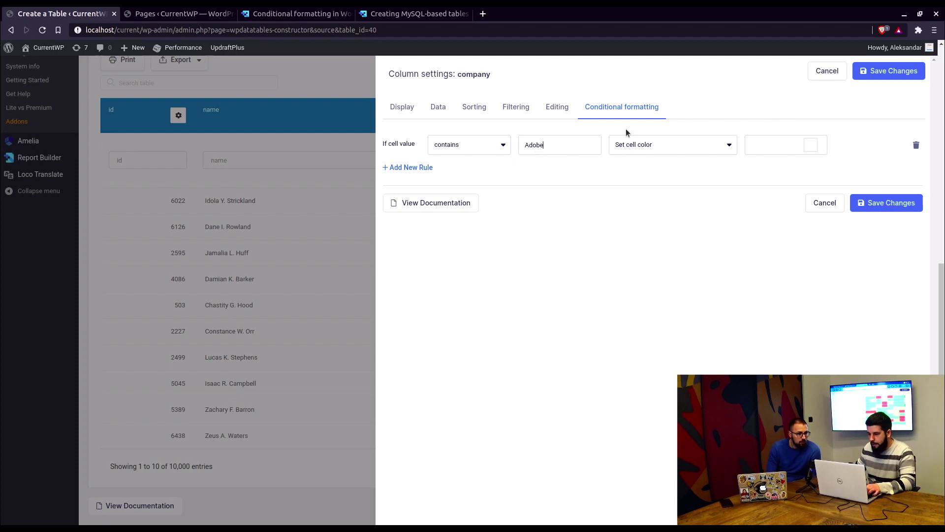
pyautogui.click(673, 145)
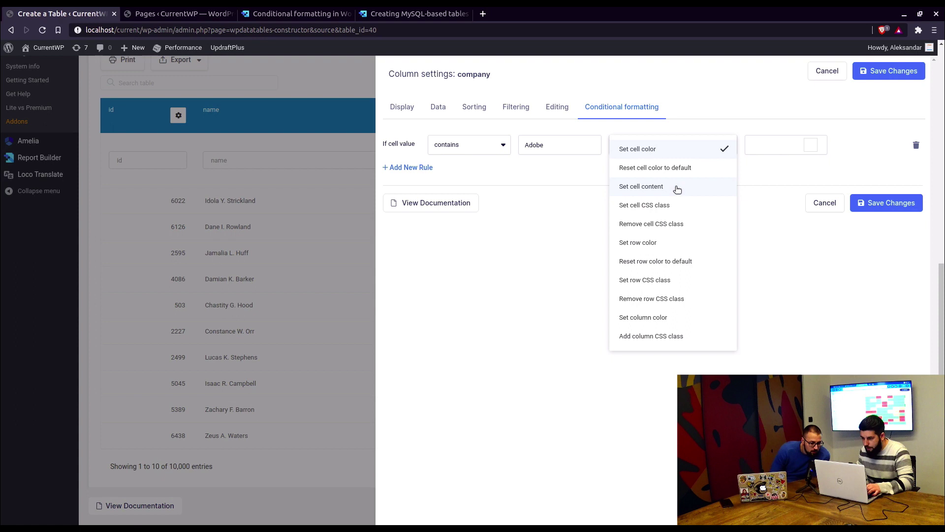
pyautogui.press('Return')
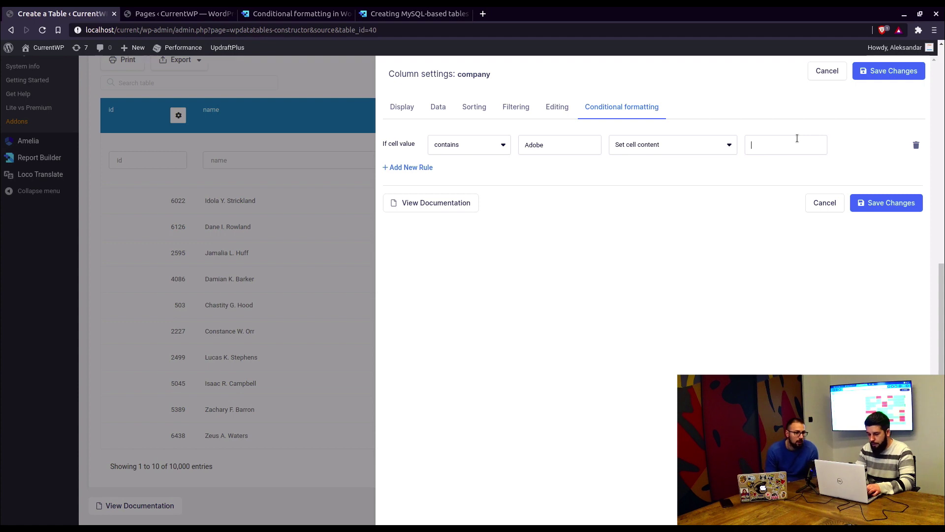
pyautogui.write('wpDataTables')
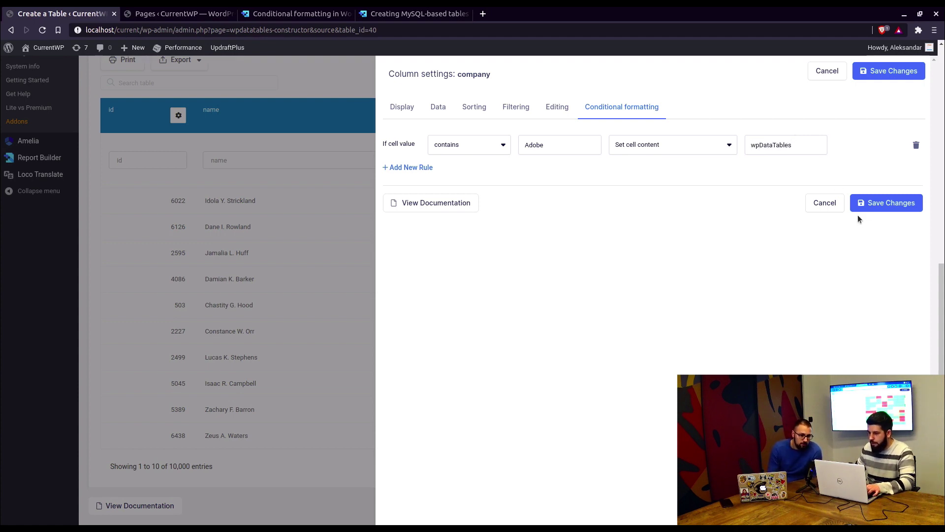
pyautogui.click(869, 205)
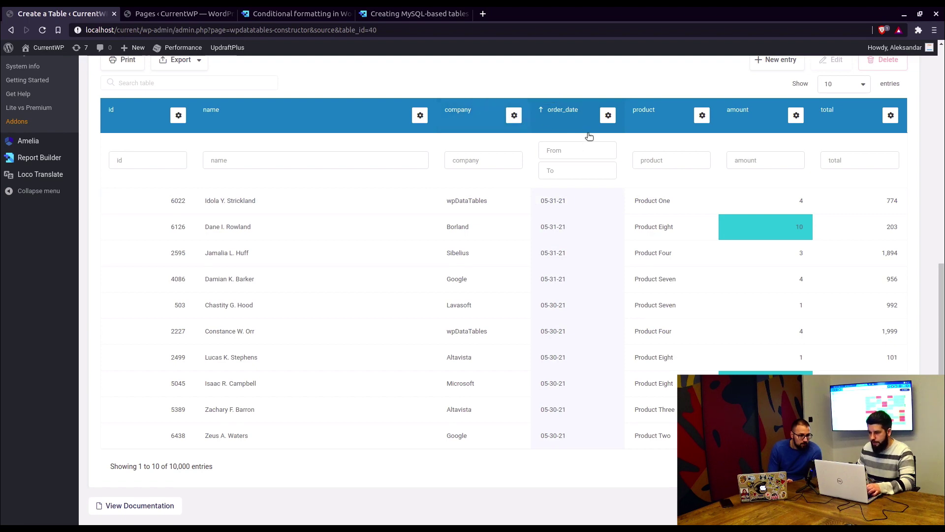
# Add an order_date rule: '> %TODAY%' → set row CSS class 'hide', and save
pyautogui.click(609, 116)
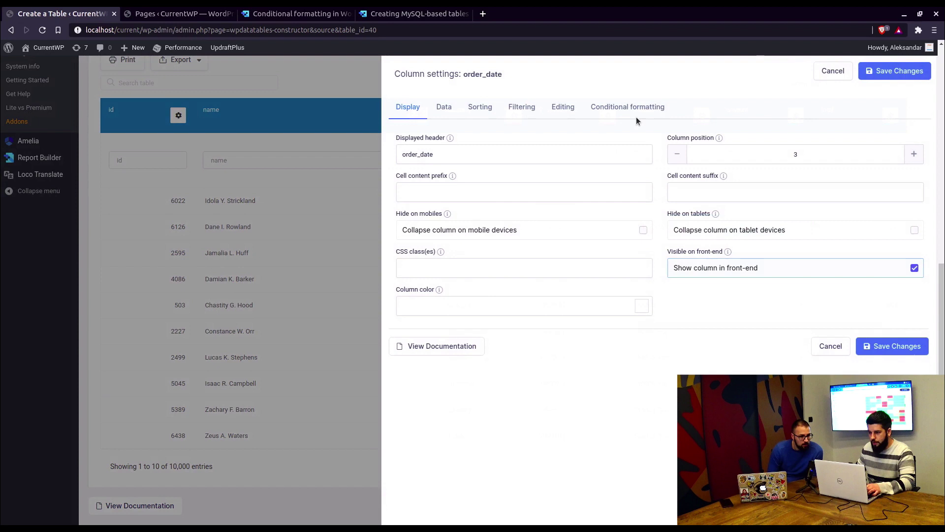
pyautogui.click(627, 109)
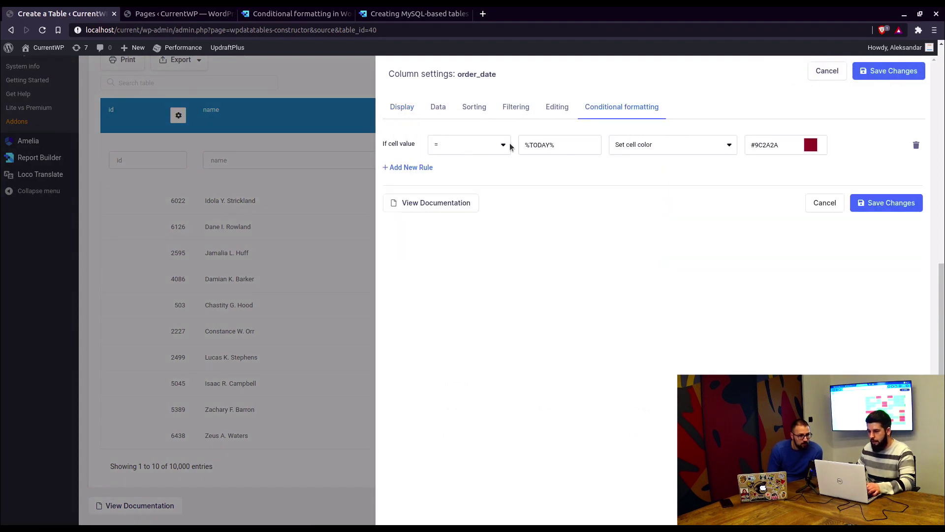
pyautogui.click(540, 145)
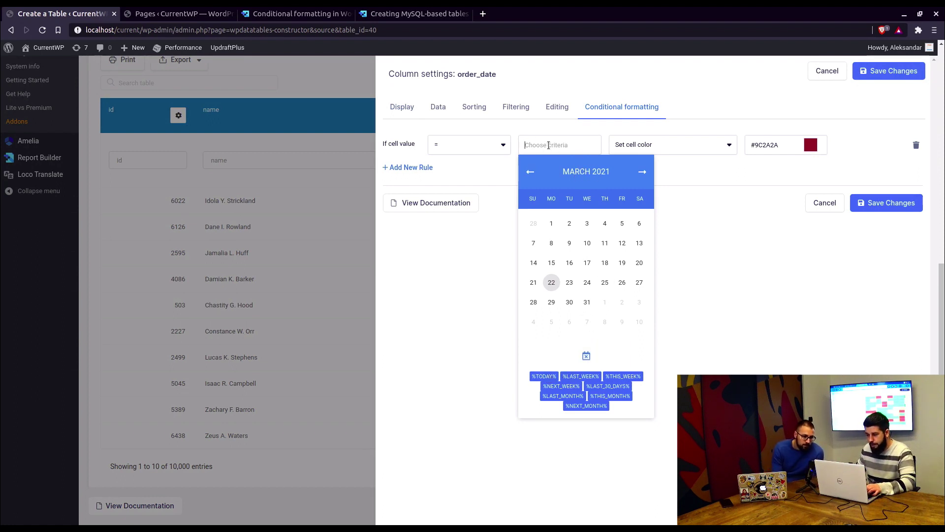
pyautogui.click(556, 373)
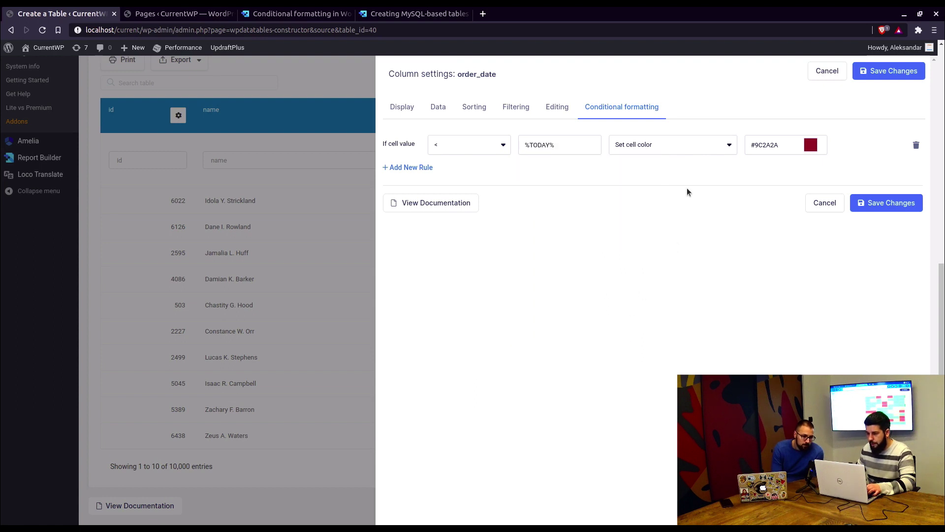
pyautogui.click(720, 149)
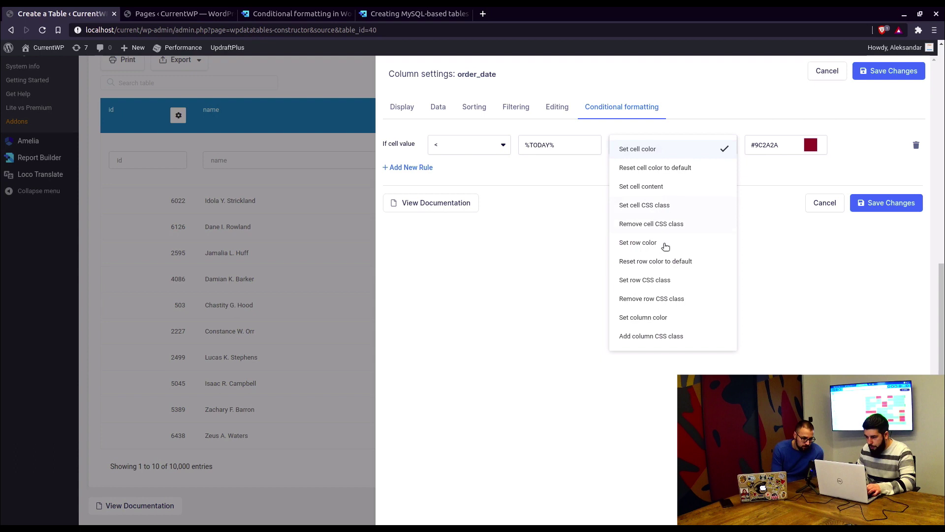
pyautogui.click(661, 281)
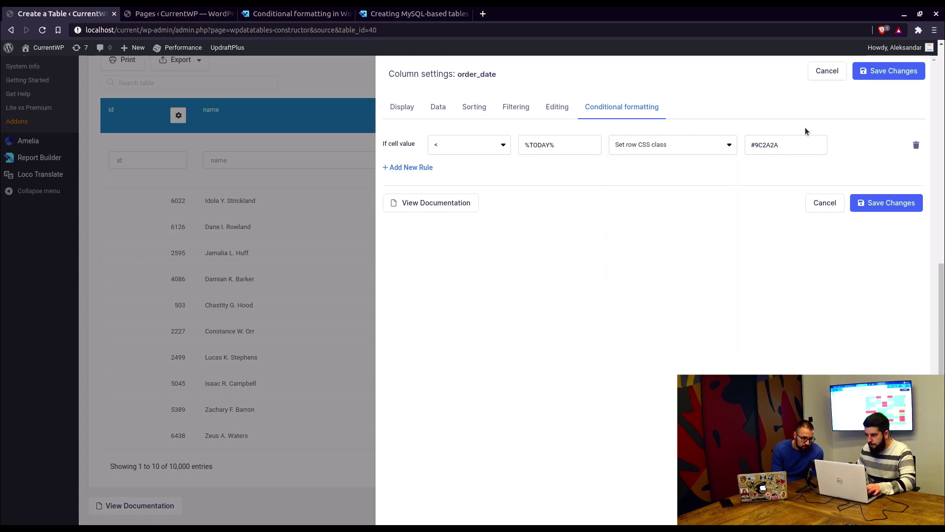
pyautogui.doubleClick(780, 145)
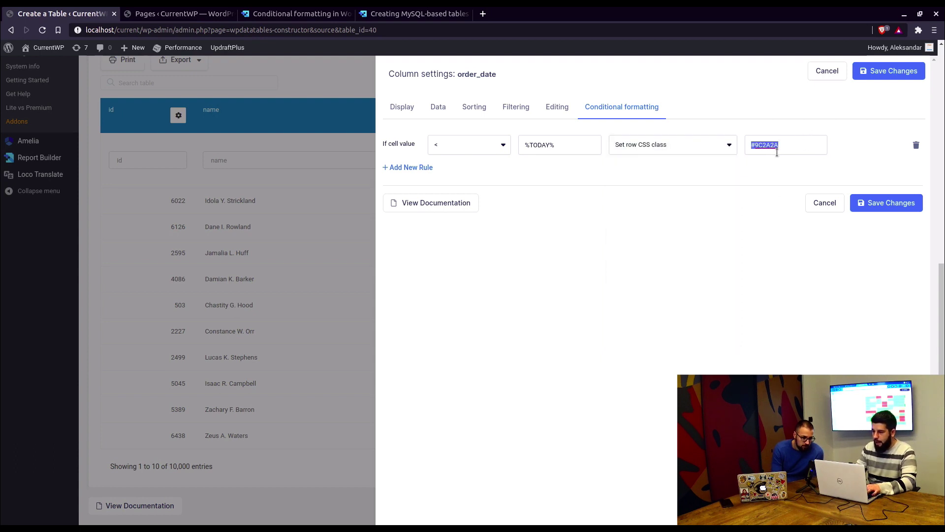
pyautogui.write('hide')
pyautogui.click(500, 145)
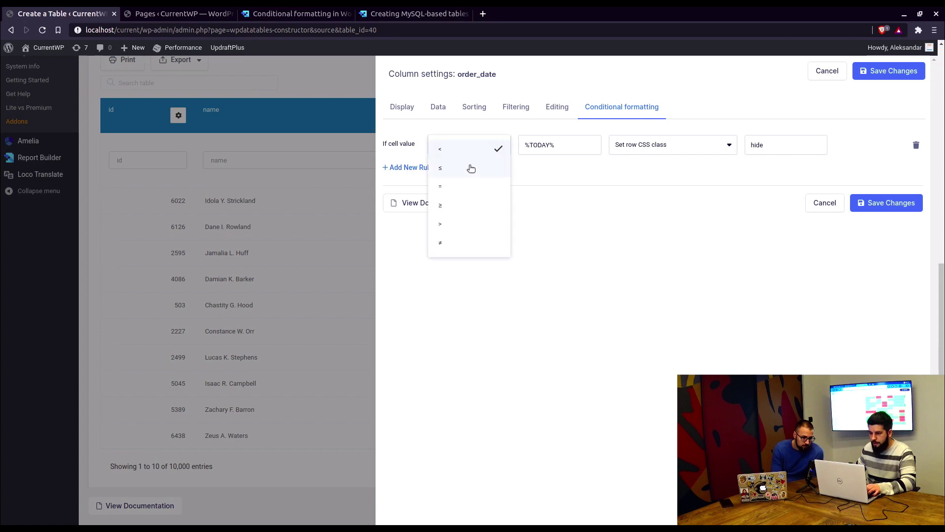
pyautogui.click(453, 226)
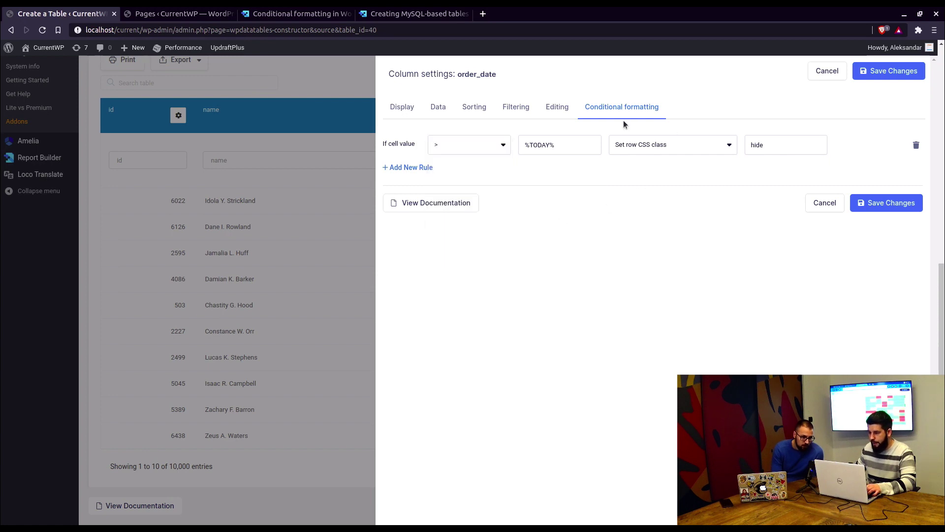
pyautogui.click(877, 206)
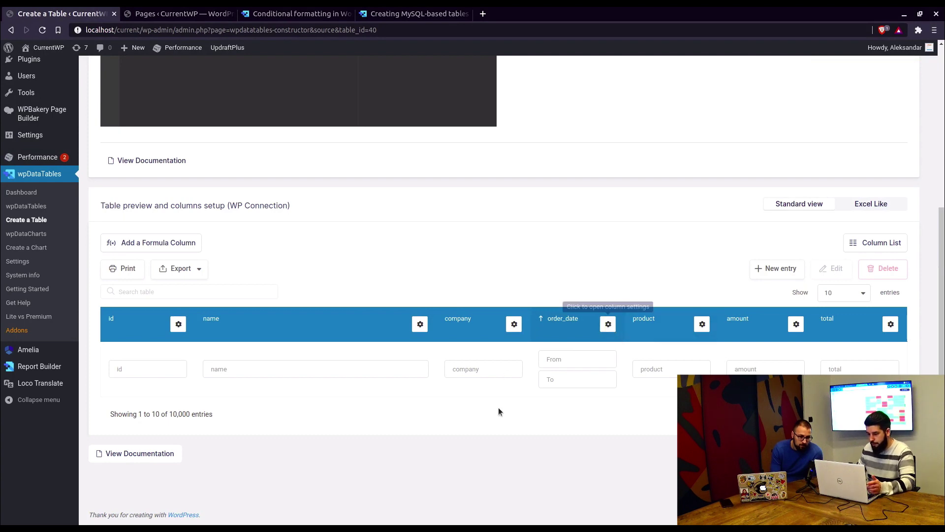
# Change the order_date rule's action to Set row color #CFEF45, save, and check the lime rows
pyautogui.click(608, 324)
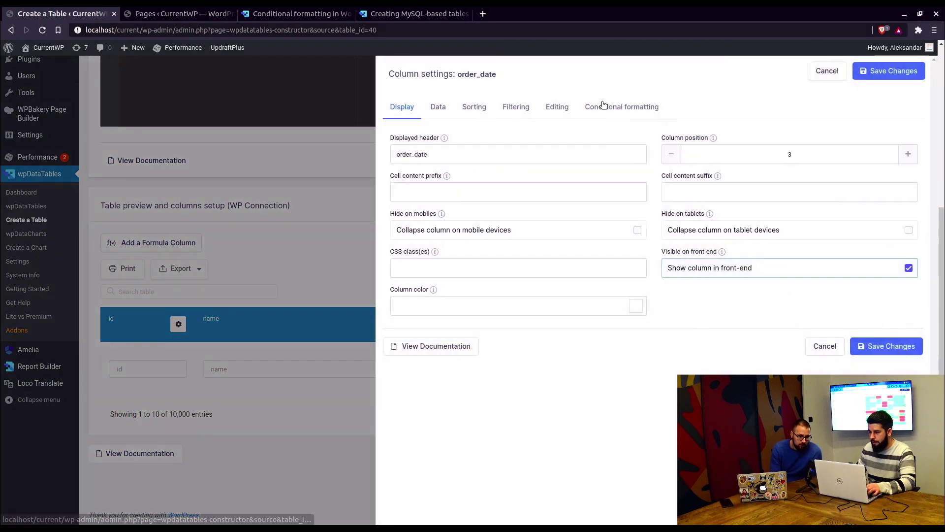
pyautogui.click(602, 104)
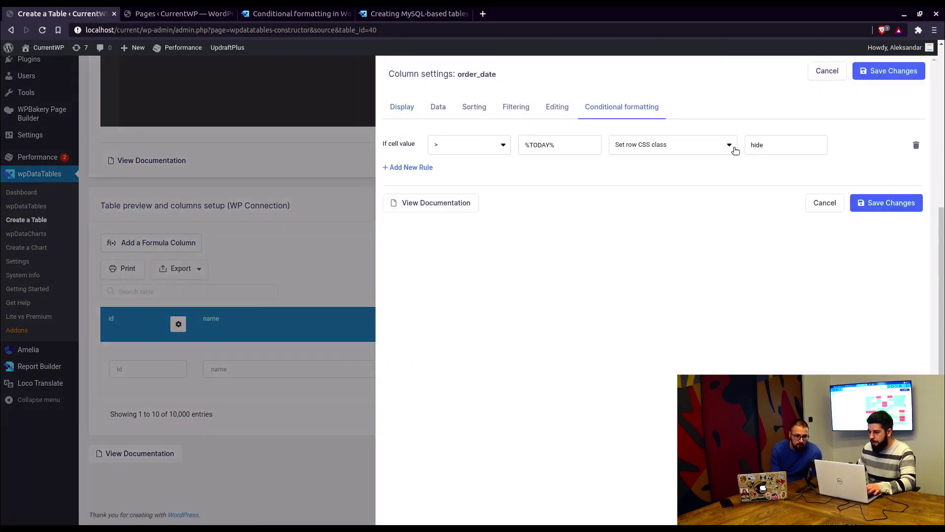
pyautogui.click(707, 150)
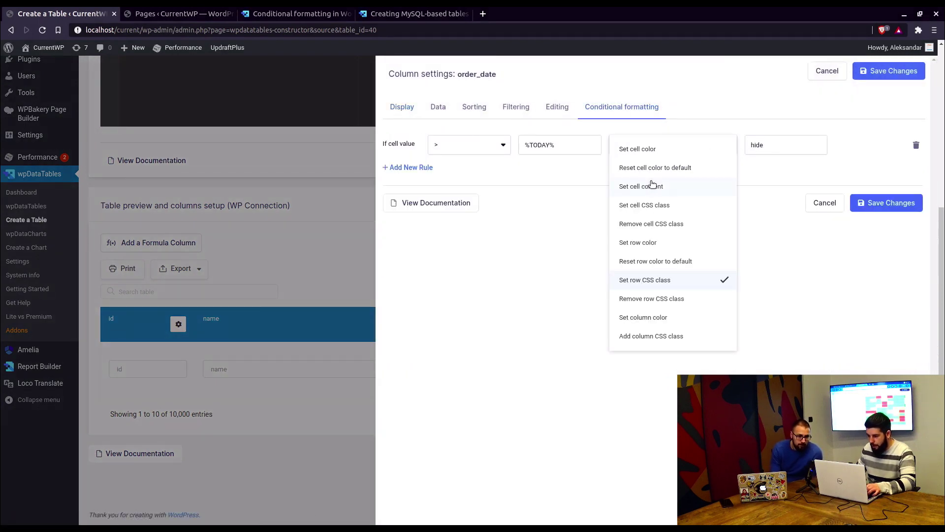
pyautogui.click(657, 245)
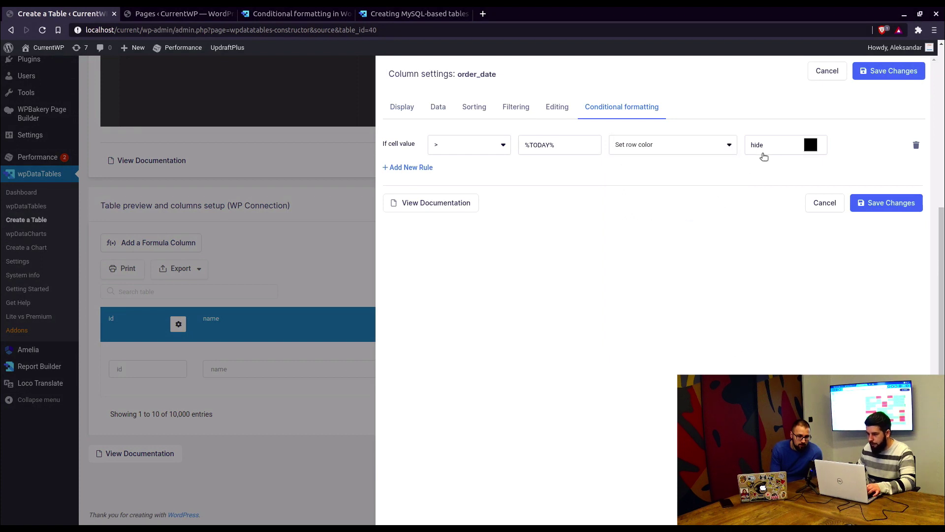
pyautogui.click(811, 146)
pyautogui.click(811, 176)
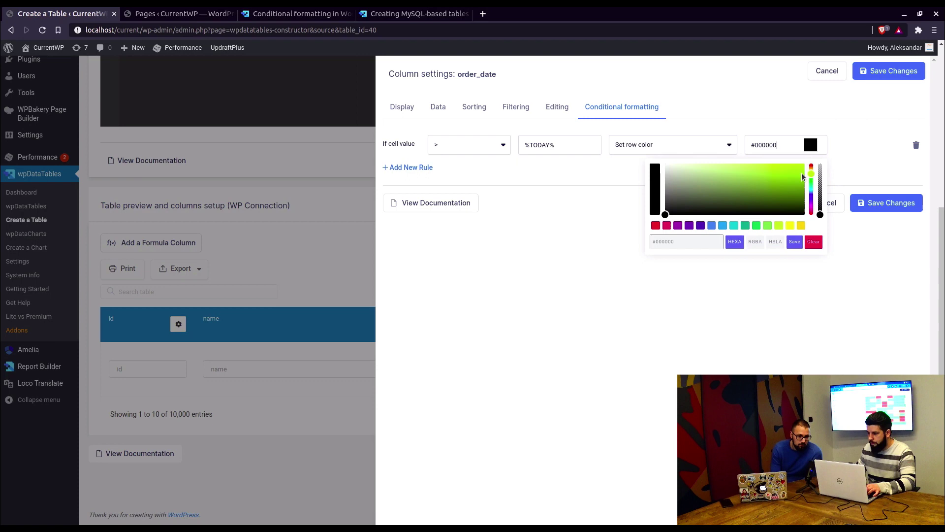
pyautogui.click(778, 172)
pyautogui.click(795, 242)
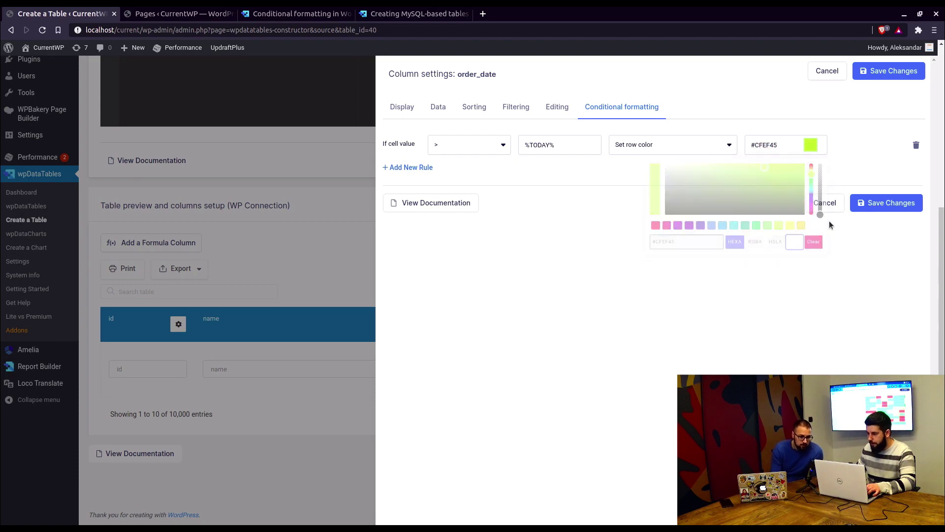
pyautogui.click(874, 202)
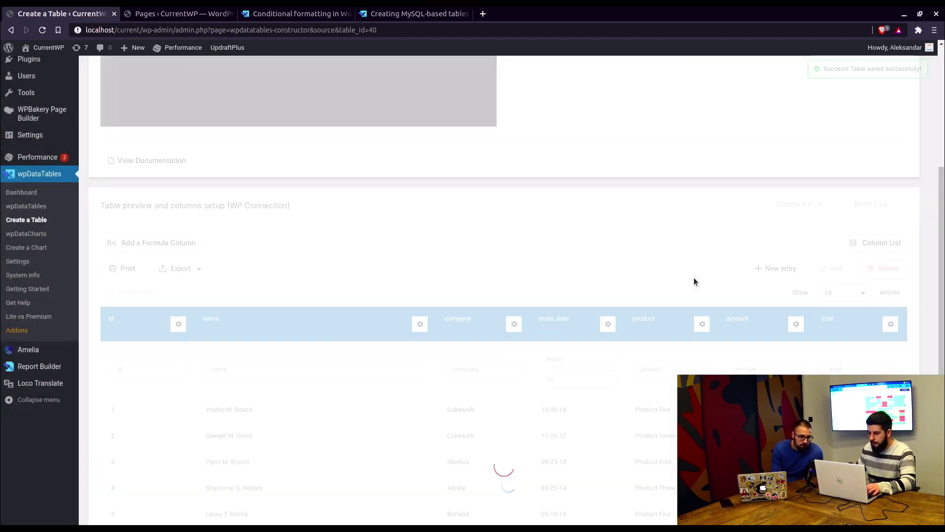
pyautogui.scroll(-5, 697, 280)
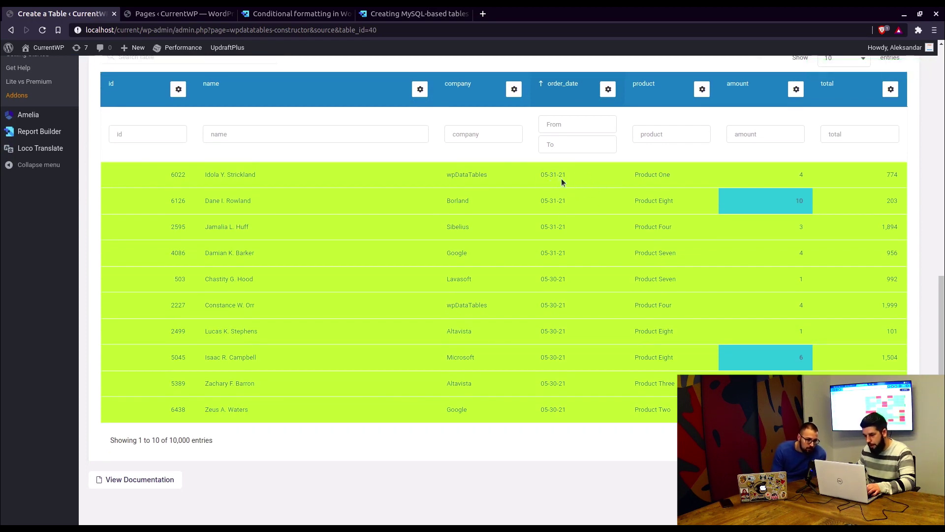
pyautogui.scroll(-1, 574, 201)
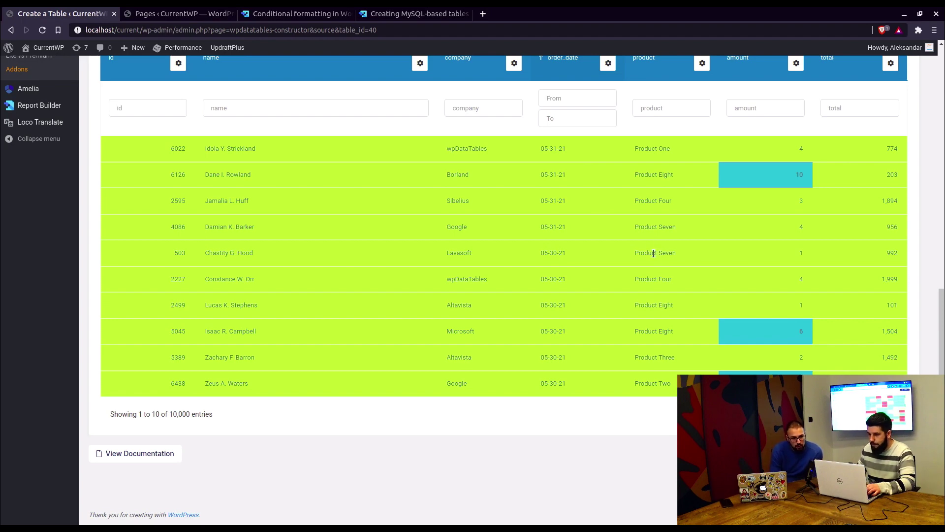
pyautogui.scroll(2, 657, 254)
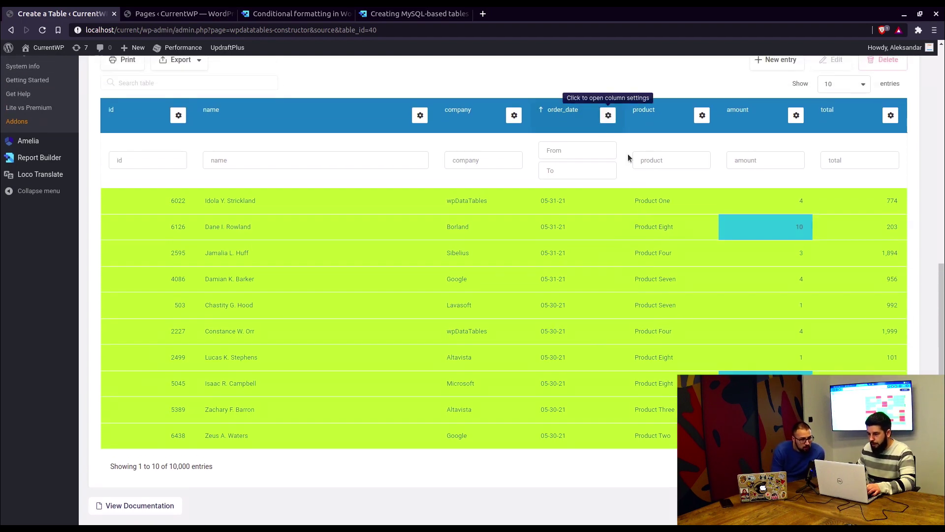
pyautogui.click(608, 115)
pyautogui.click(618, 106)
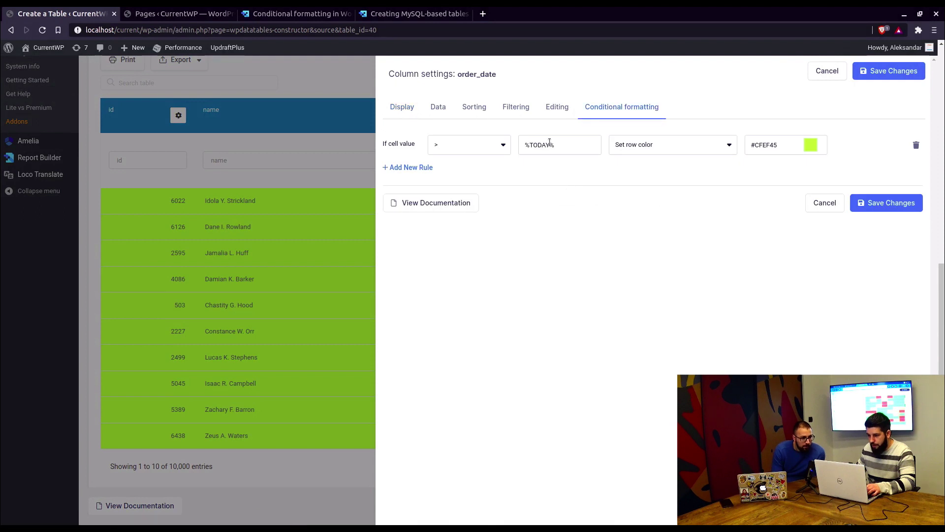
pyautogui.click(588, 152)
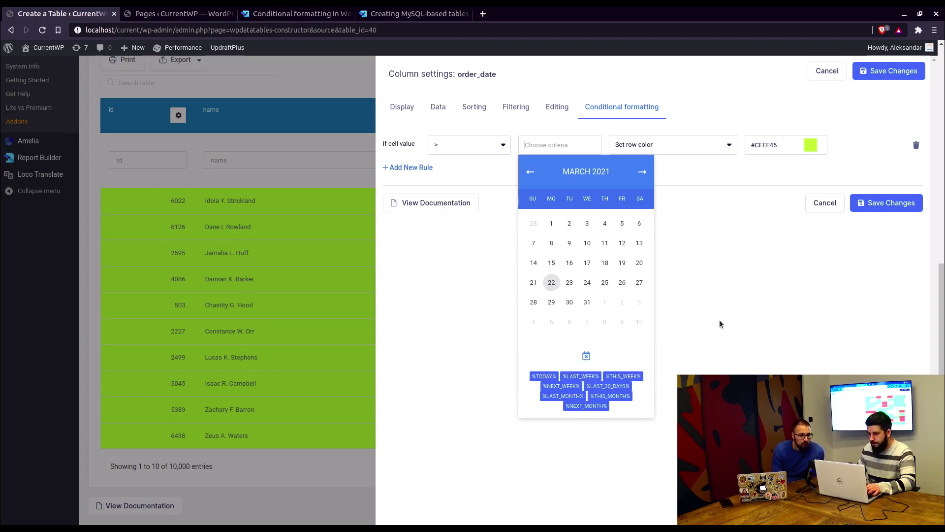
pyautogui.click(742, 310)
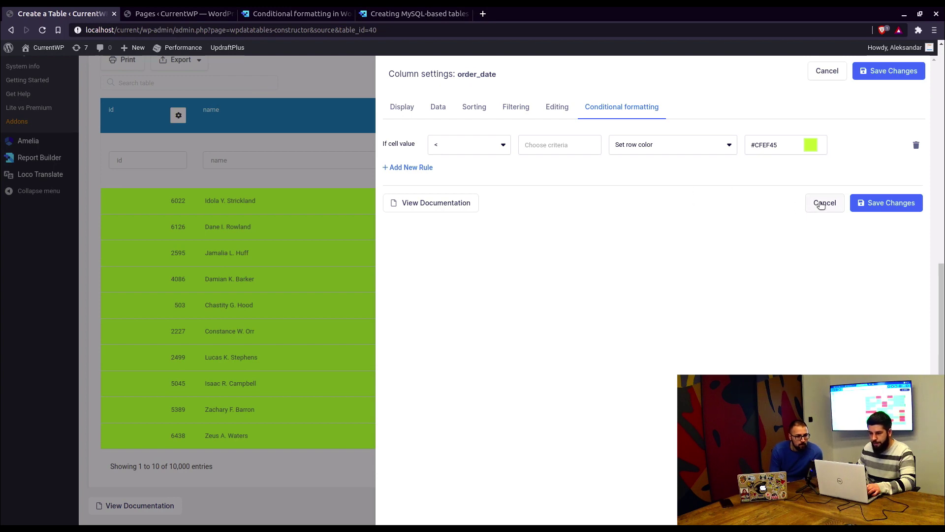
pyautogui.click(362, 279)
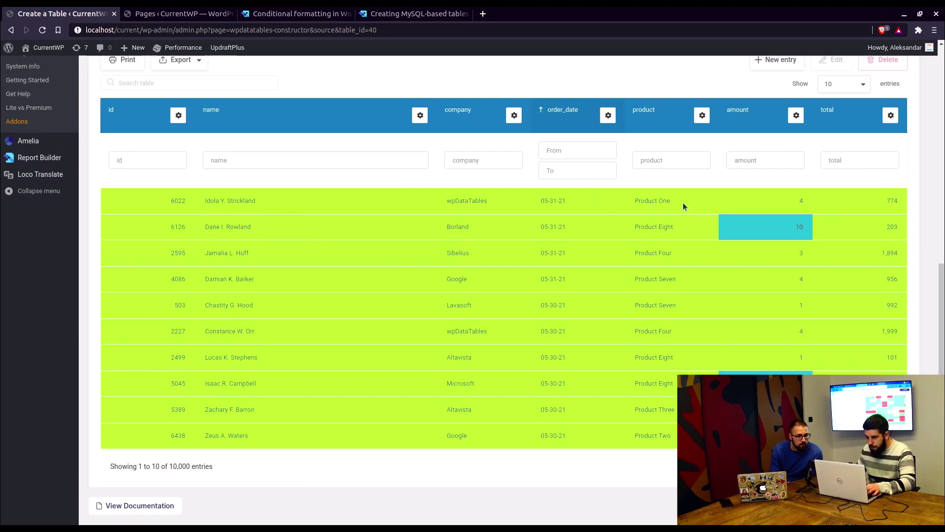
# Add a second company rule: contains 'Borland' → set row CSS class, and save
pyautogui.click(514, 116)
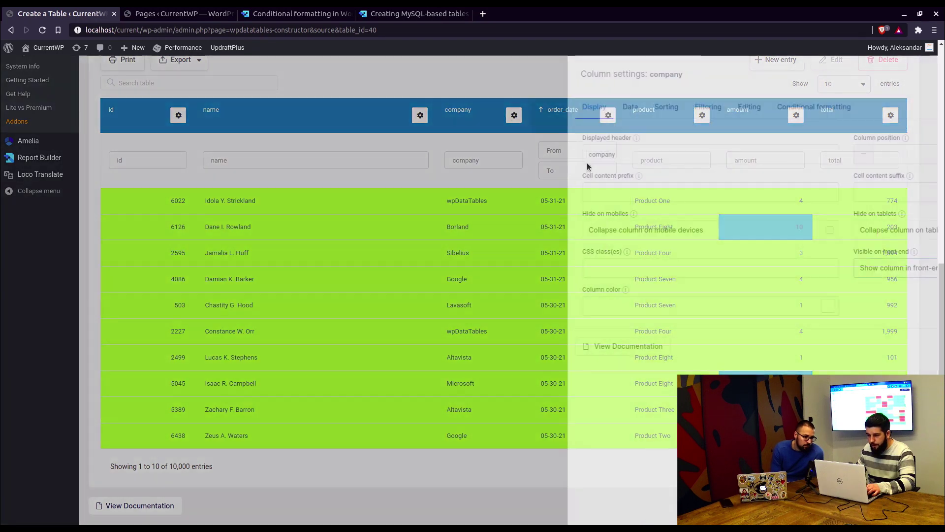
pyautogui.click(622, 107)
pyautogui.click(411, 168)
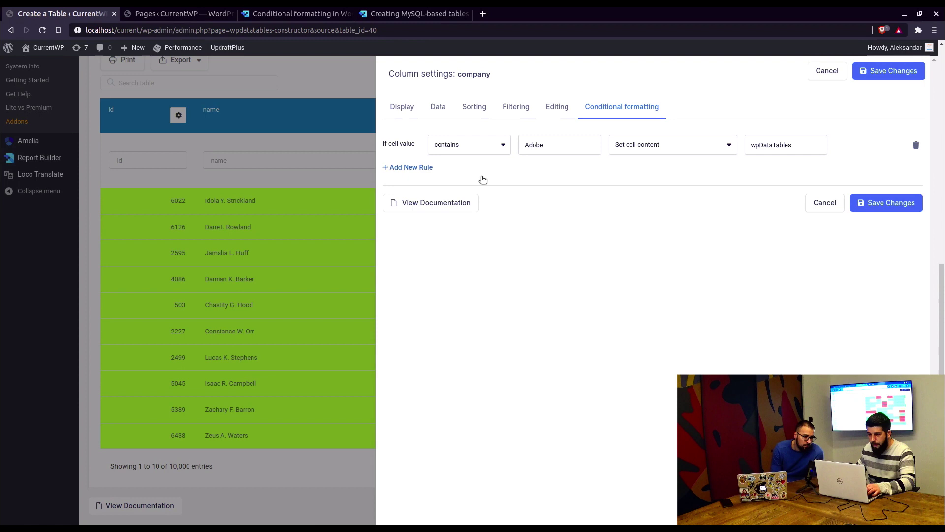
pyautogui.click(473, 178)
pyautogui.click(493, 217)
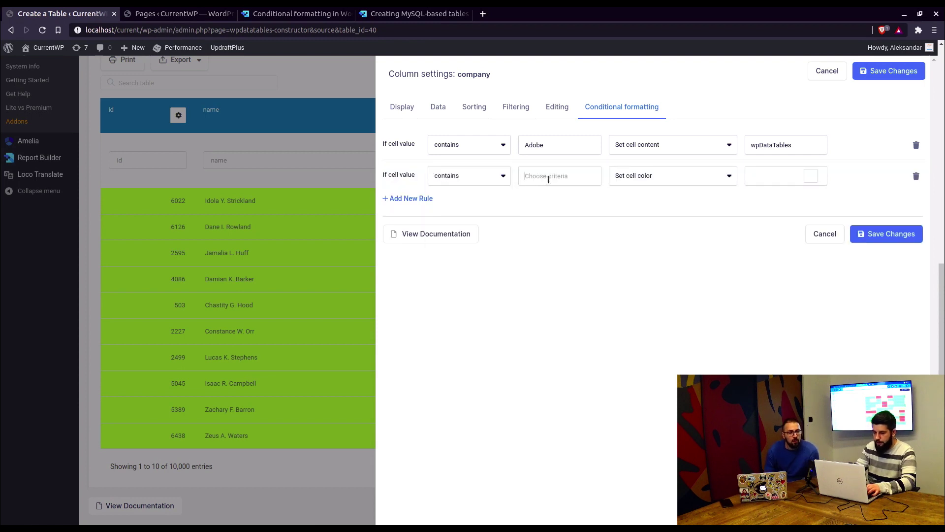
pyautogui.click(549, 177)
pyautogui.write('Borland')
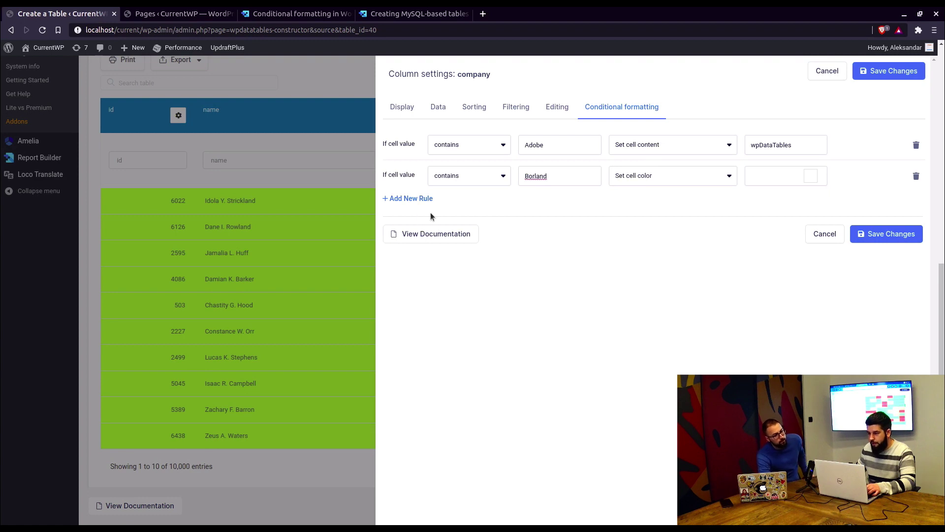
pyautogui.click(675, 179)
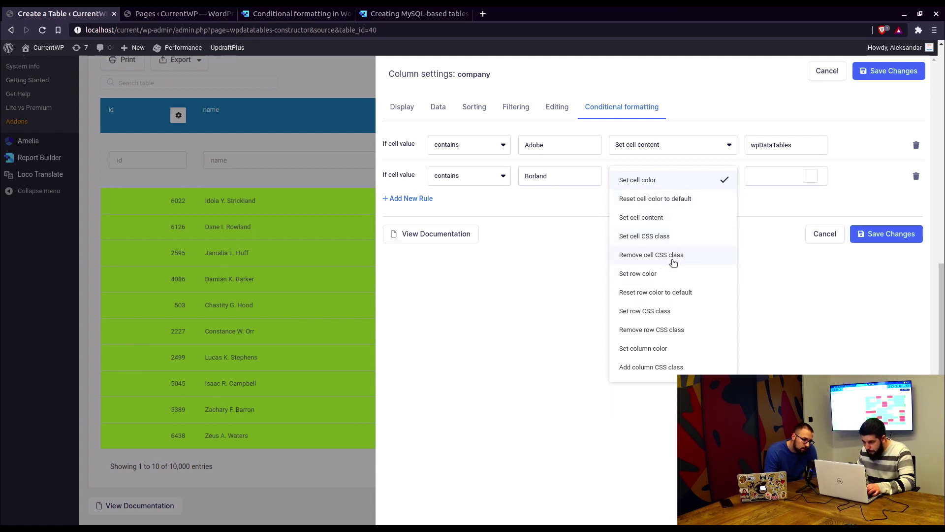
pyautogui.click(668, 311)
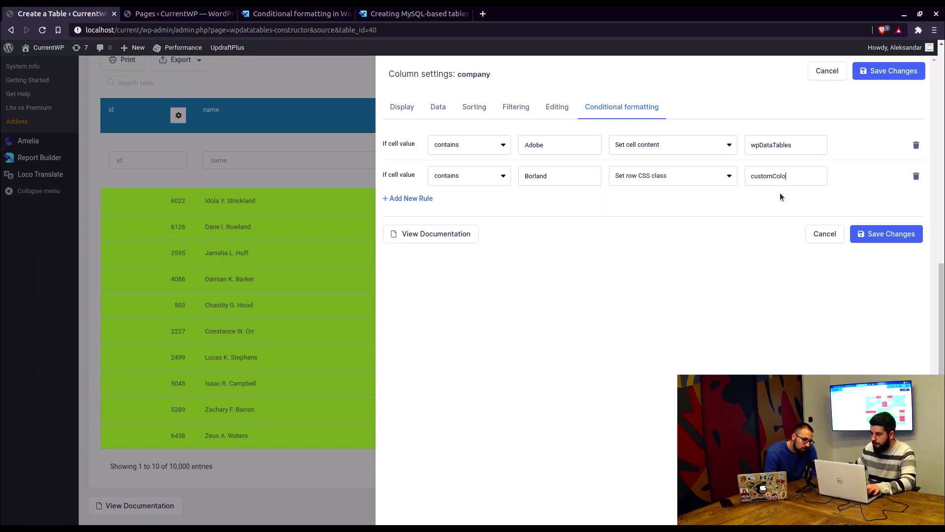
pyautogui.click(890, 234)
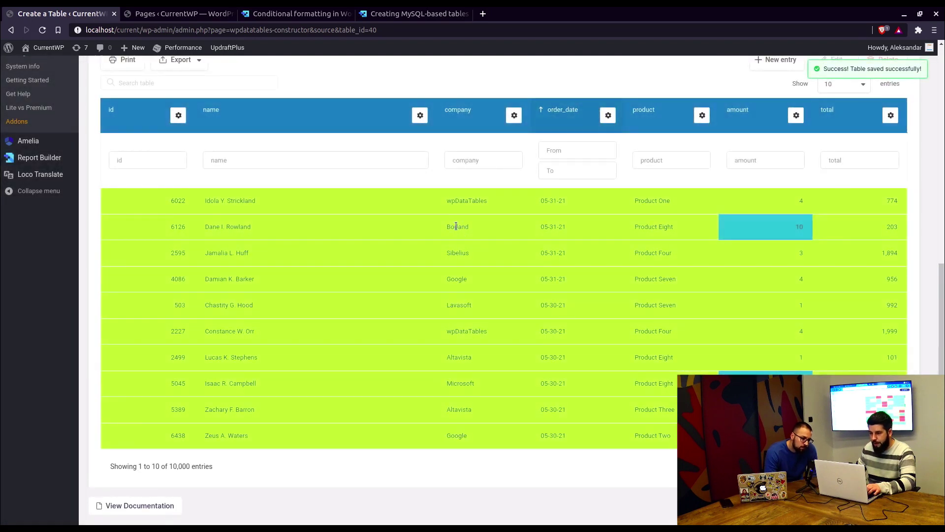
# Enter custom CSS 'table.wpDataTable .customColor {color:white;}' under Customize and save the table
pyautogui.scroll(8, 456, 226)
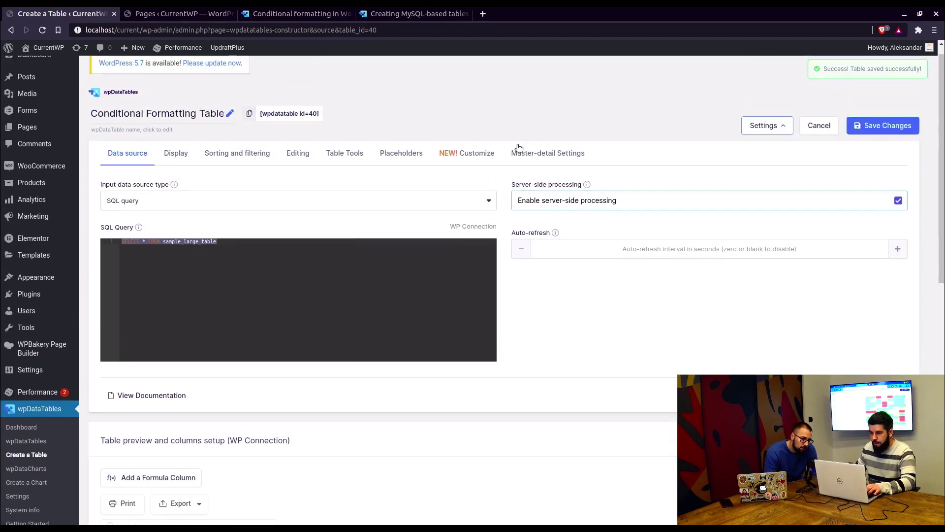
pyautogui.click(470, 153)
pyautogui.click(440, 209)
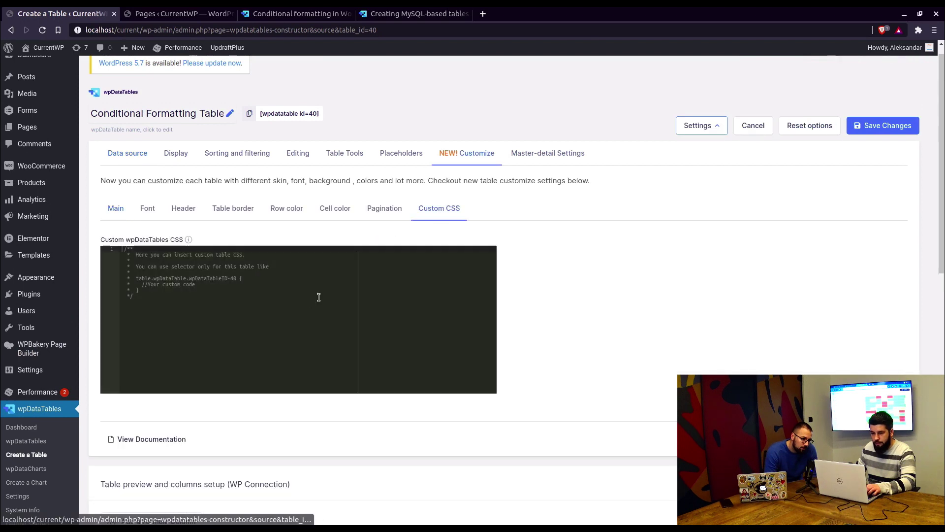
pyautogui.scroll(-2, 301, 252)
pyautogui.click(361, 235)
pyautogui.write('table.wpDataTable')
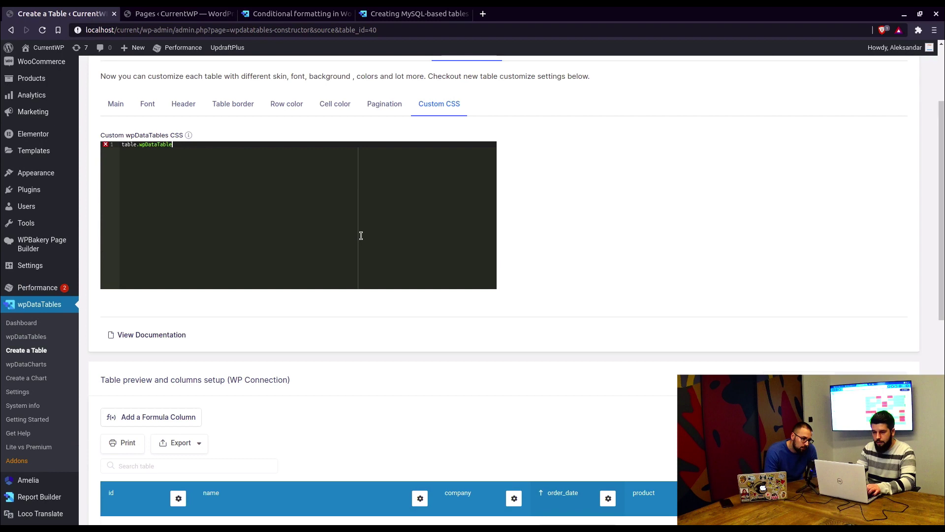
pyautogui.write(' .customColor {color:white')
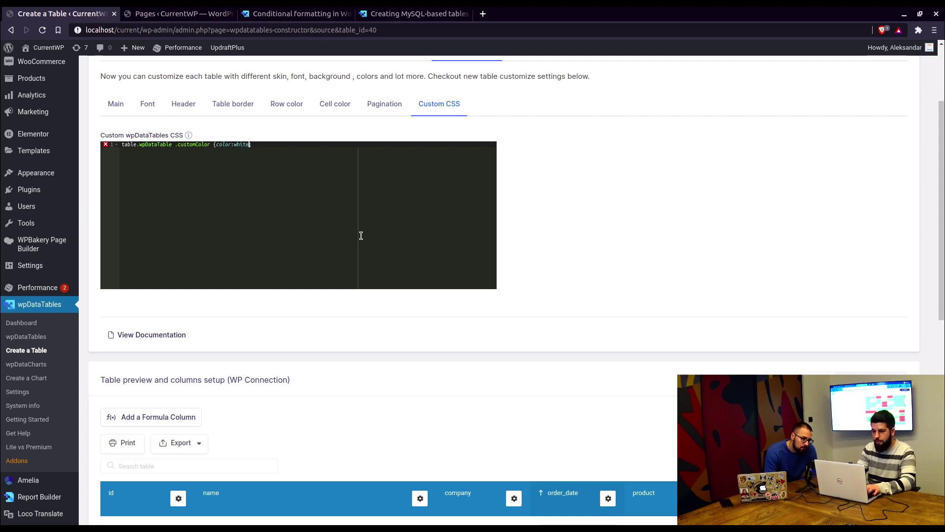
pyautogui.write('}')
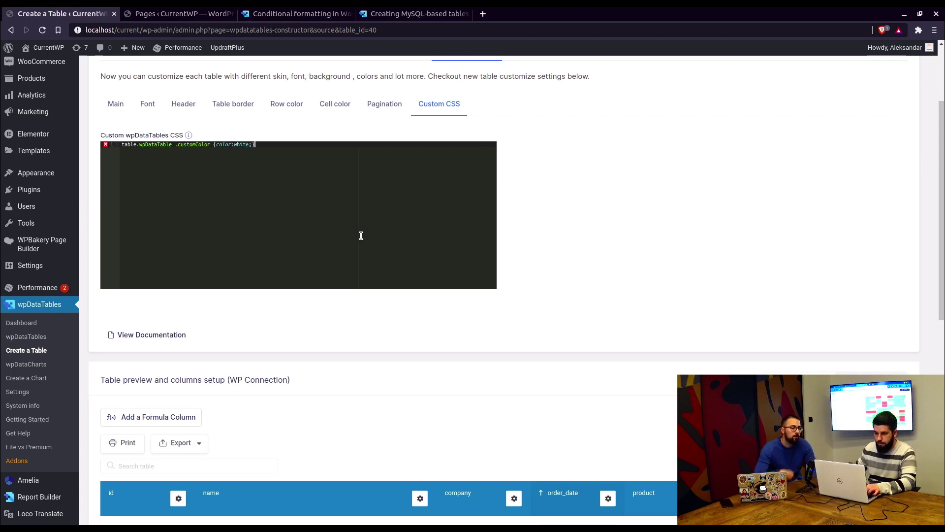
pyautogui.scroll(2, 722, 294)
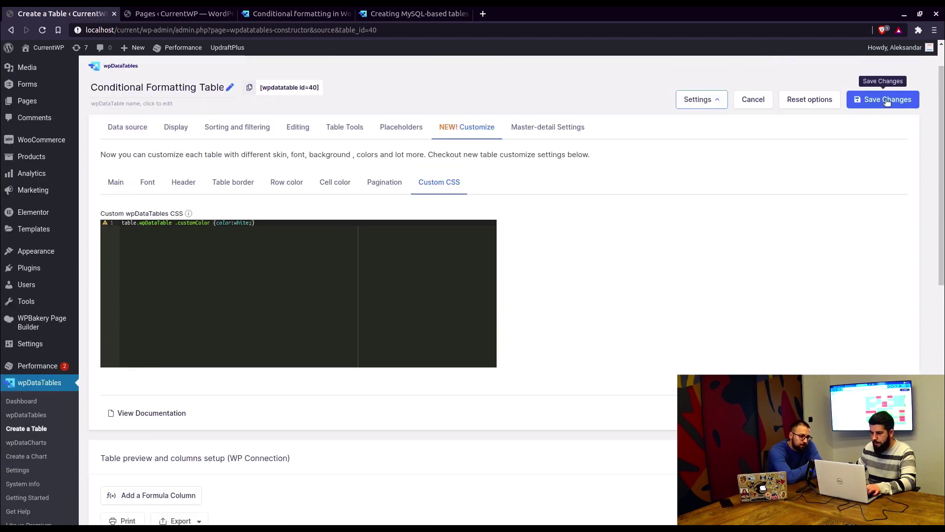
pyautogui.click(885, 99)
pyautogui.scroll(-5, 605, 292)
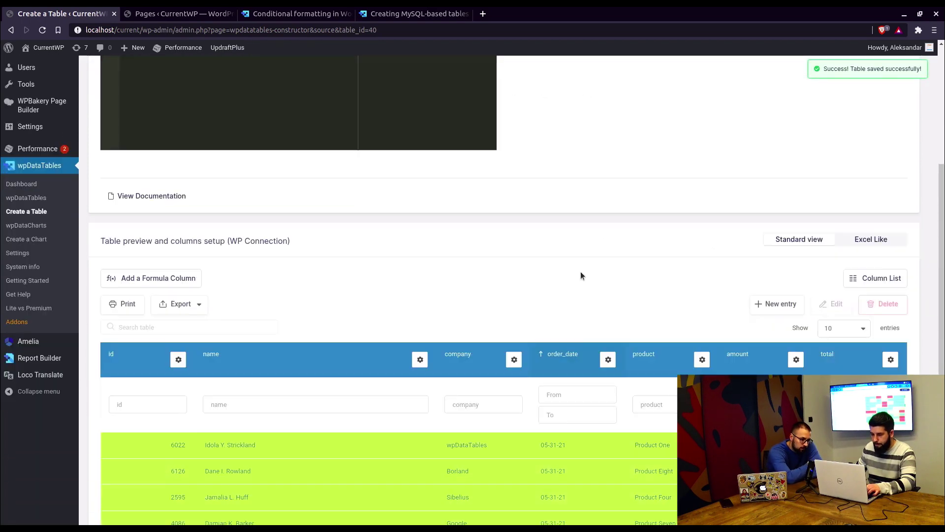
# Switch the Borland rule's action to Set cell CSS class and save the company column
pyautogui.scroll(-1, 572, 244)
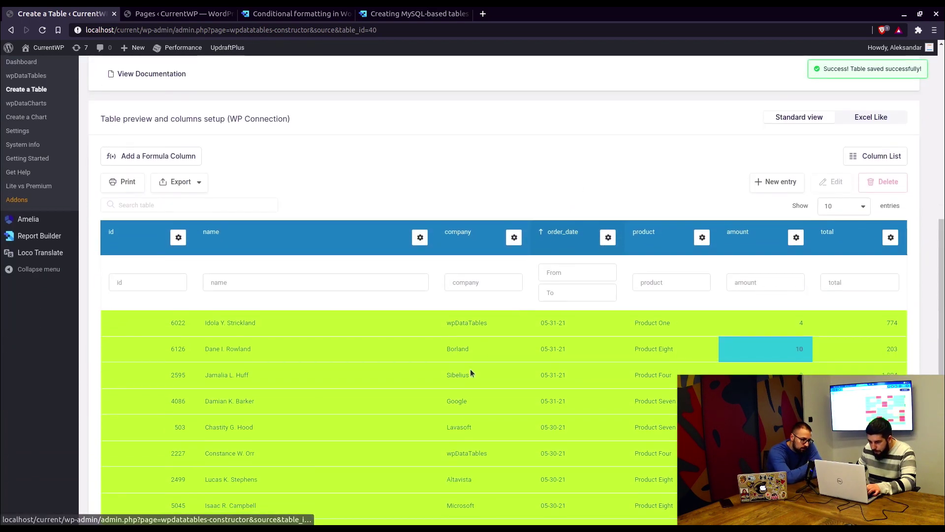
pyautogui.click(514, 237)
pyautogui.click(640, 108)
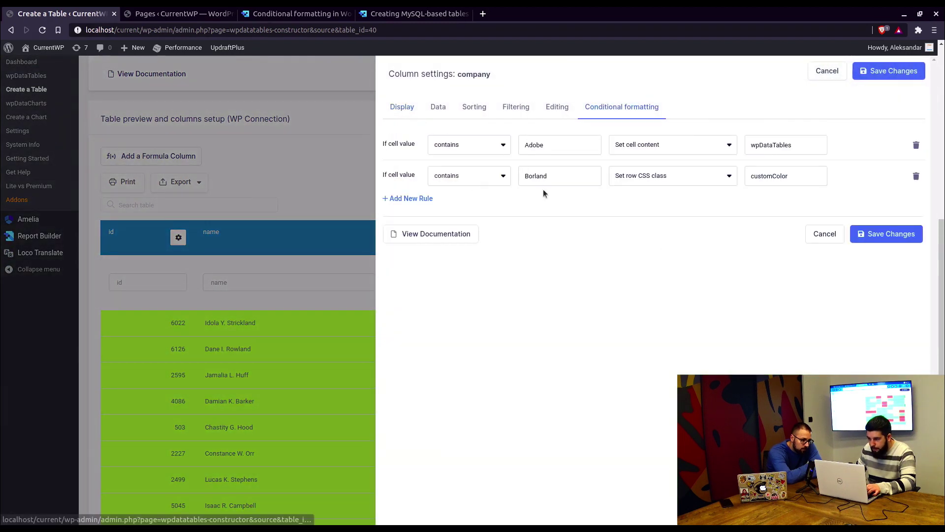
pyautogui.click(683, 183)
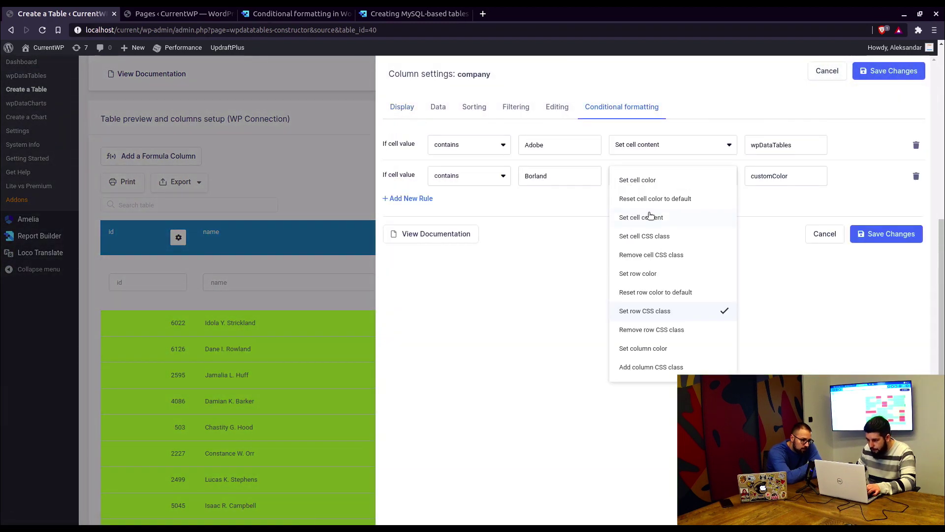
pyautogui.click(670, 237)
pyautogui.click(891, 234)
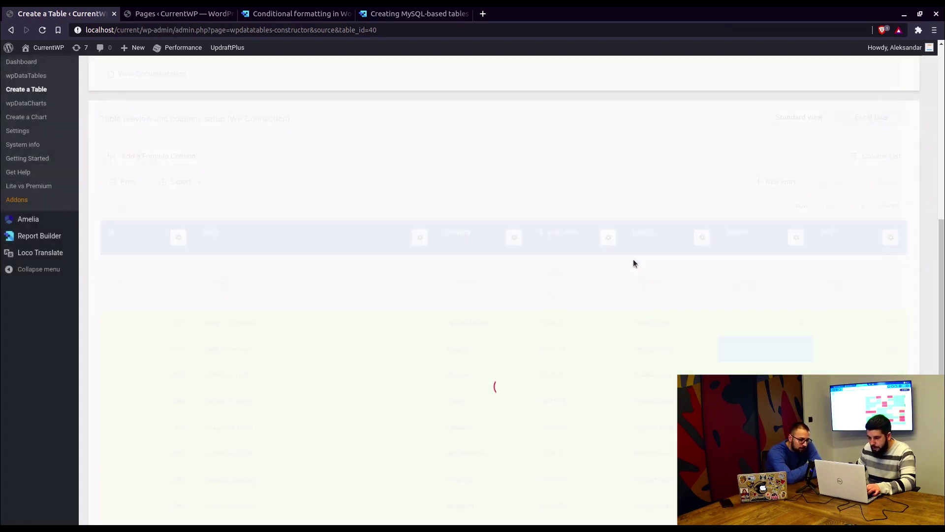
# Reopen the company rules, select the Borland rule's customColor class value, and save again
pyautogui.scroll(5, 456, 359)
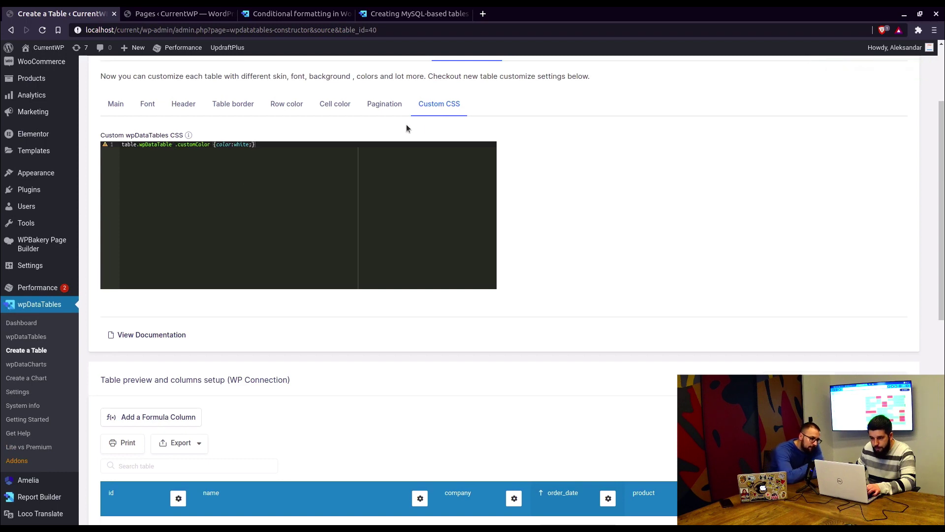
pyautogui.scroll(-1, 471, 299)
pyautogui.scroll(-2, 422, 272)
pyautogui.scroll(2, 232, 177)
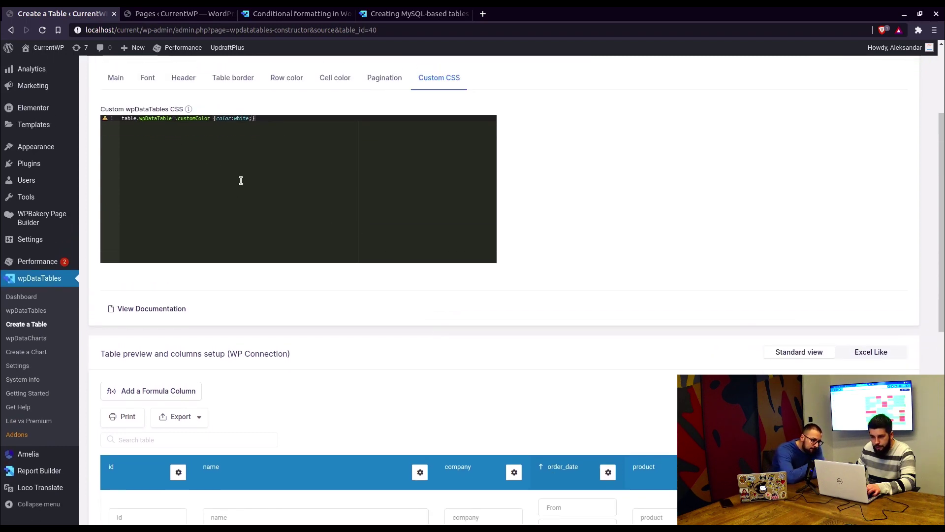
pyautogui.scroll(-2, 446, 320)
pyautogui.click(514, 368)
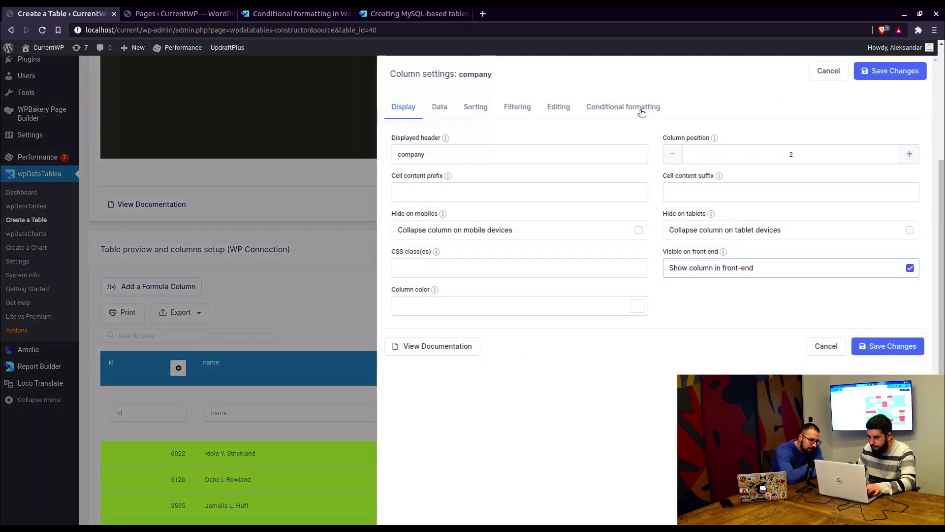
pyautogui.click(648, 108)
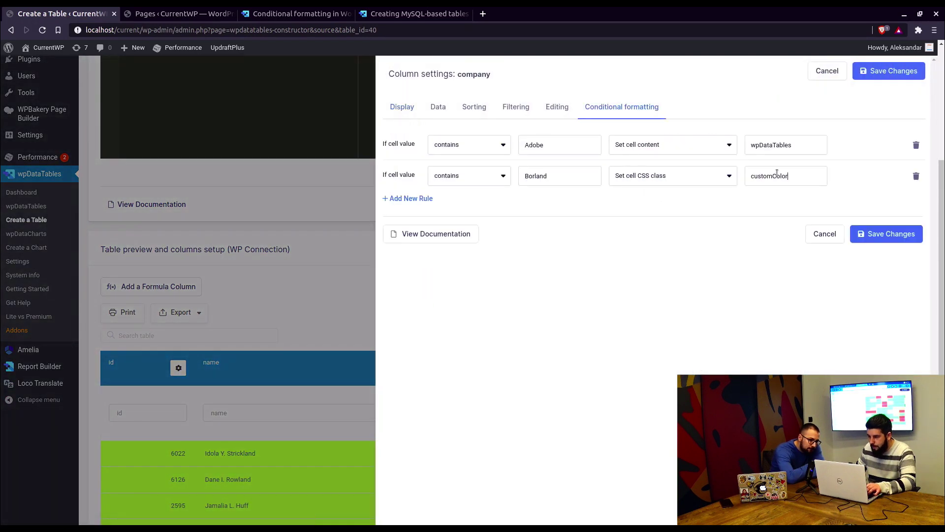
pyautogui.doubleClick(779, 176)
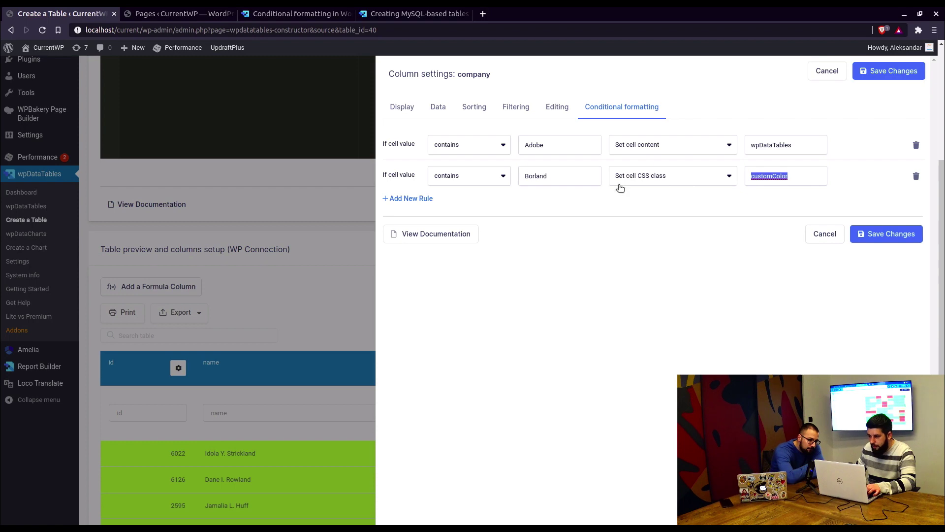
pyautogui.click(883, 233)
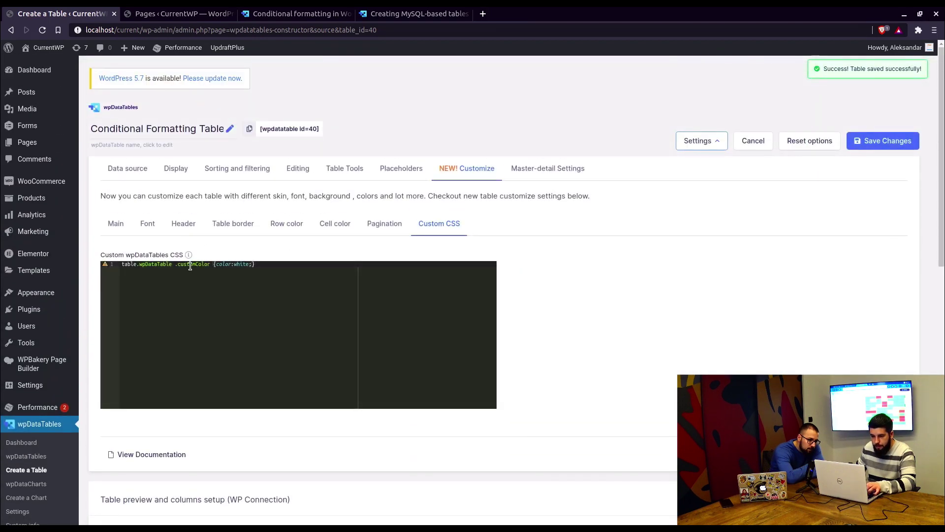
# Add !important after color:white in the customColor CSS rule and save the table
pyautogui.click(250, 263)
pyautogui.write('!important;')
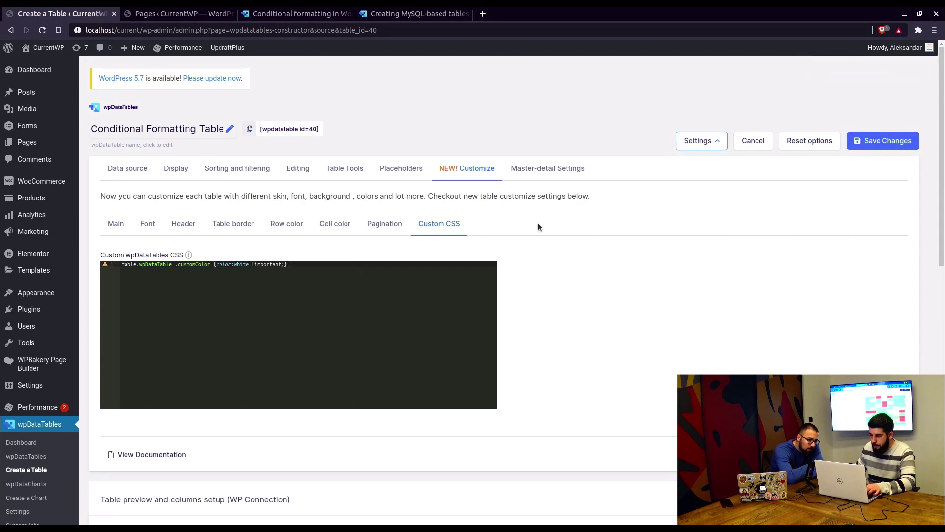
pyautogui.click(882, 143)
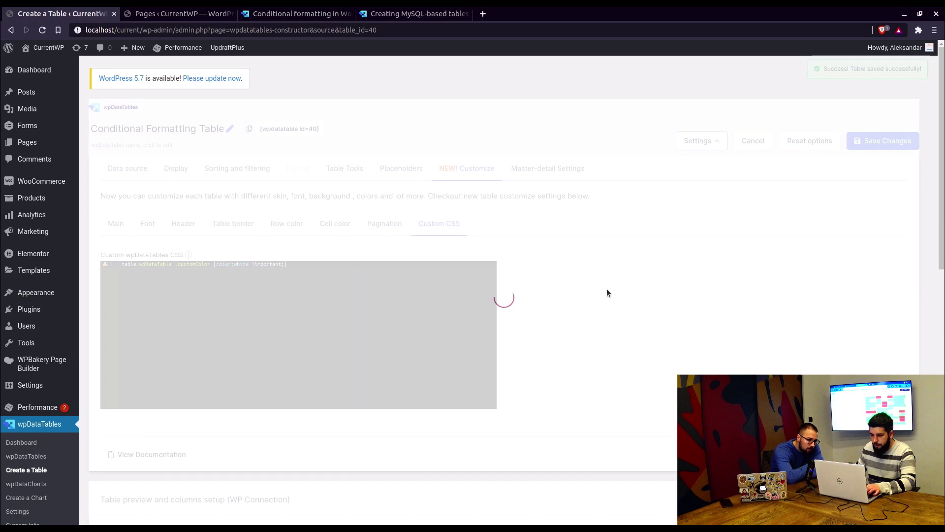
pyautogui.scroll(-7, 598, 297)
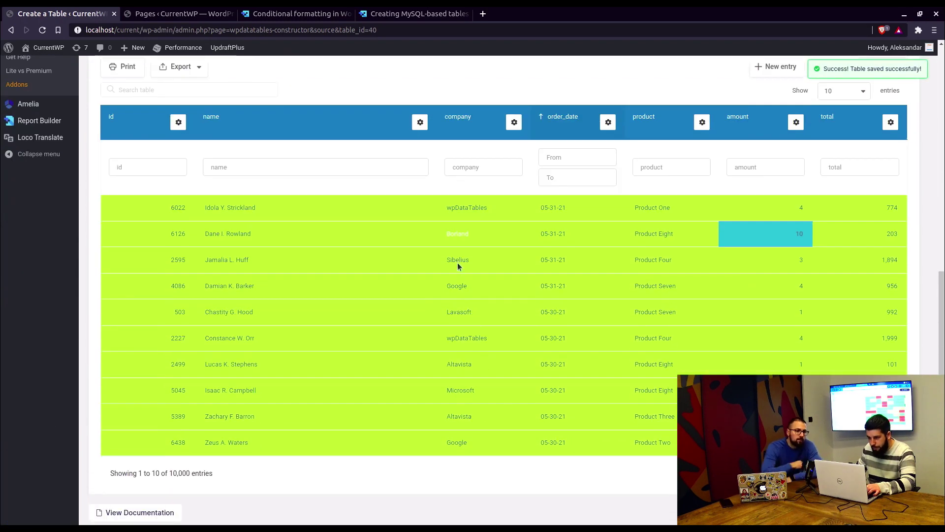
# Inline-edit the Borland company cell and confirm it so its text shows white
pyautogui.doubleClick(458, 233)
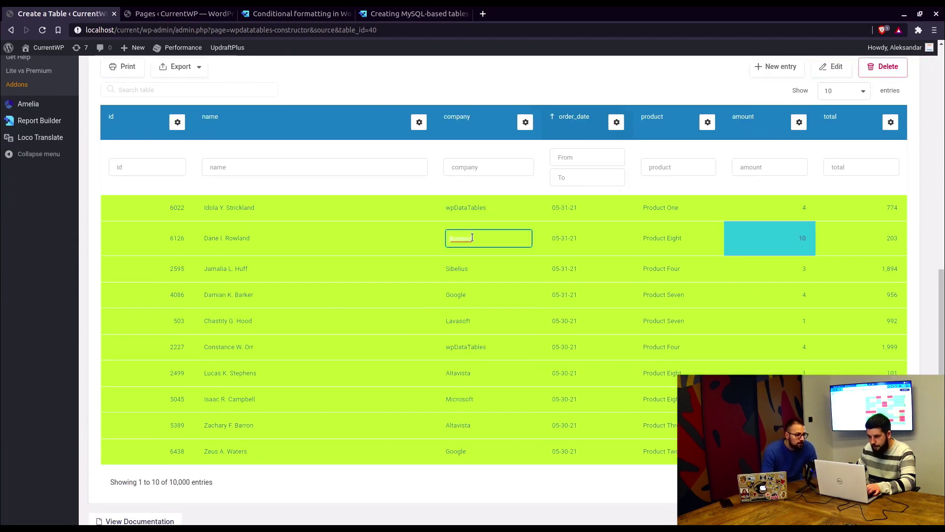
pyautogui.press('Return')
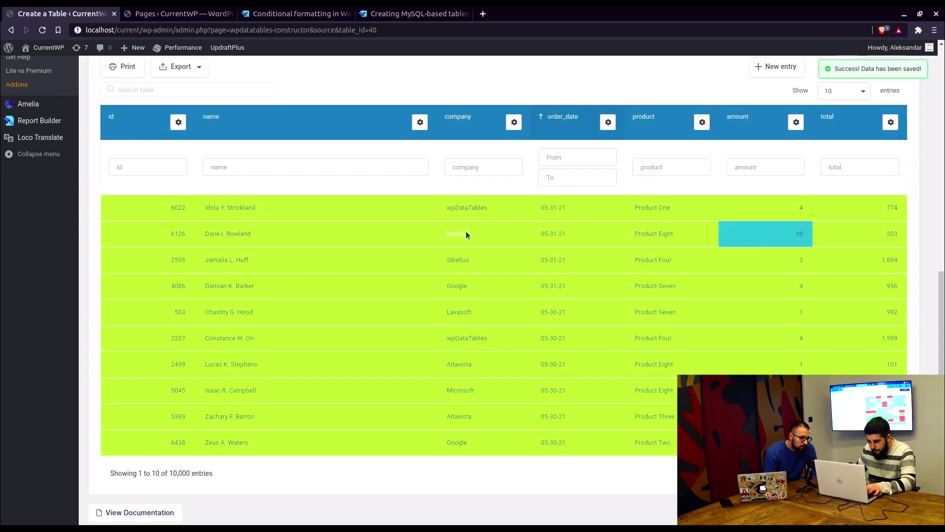
pyautogui.scroll(2, 493, 236)
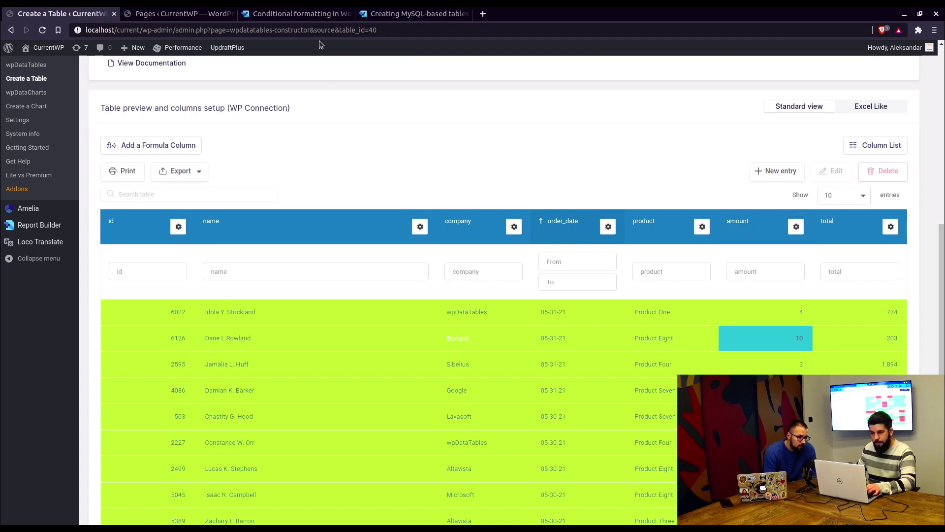
# Scroll the conditional formatting docs to the example table coloured red, yellow and green by amount
pyautogui.click(302, 15)
pyautogui.scroll(-5, 548, 152)
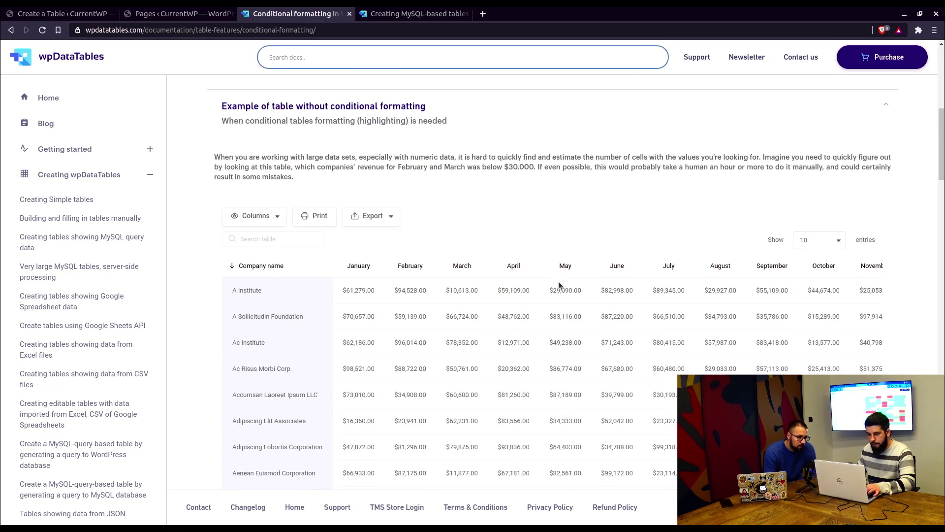
pyautogui.scroll(-10, 559, 284)
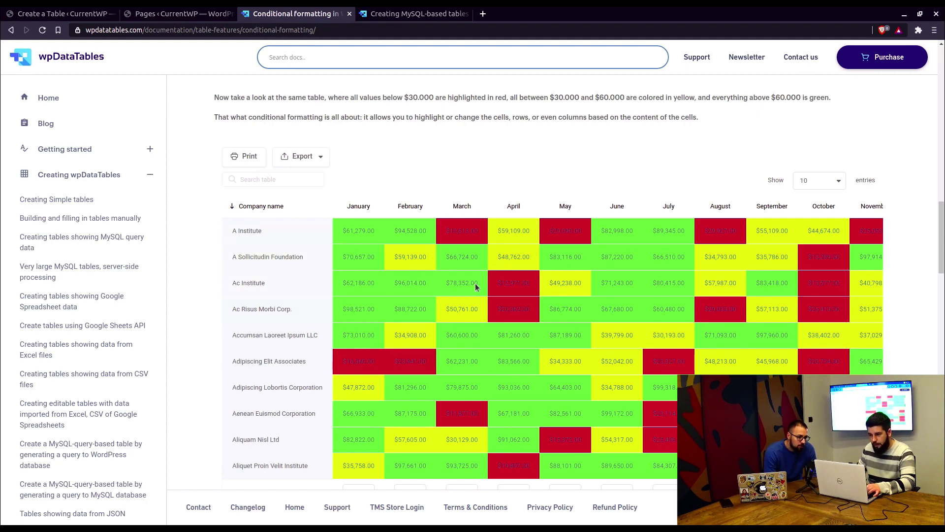
pyautogui.scroll(-2, 455, 229)
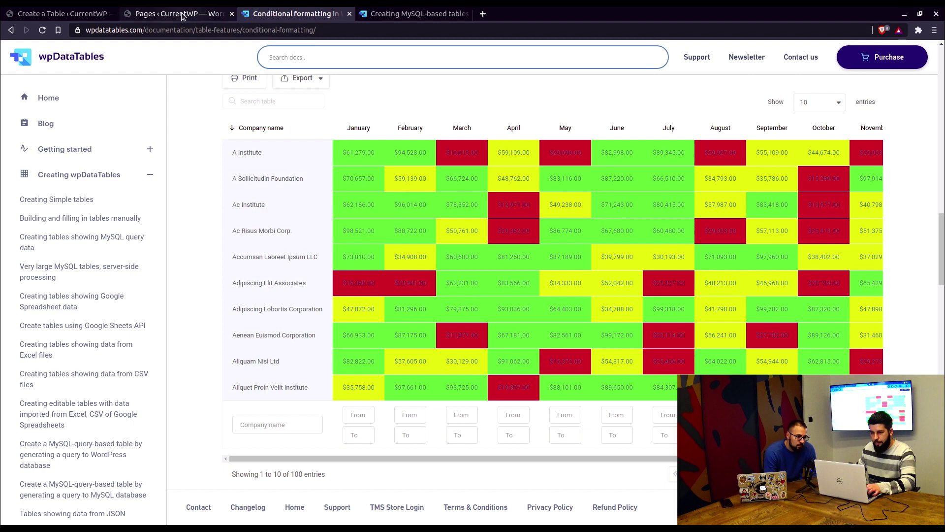
# In the amount column's conditional formatting, add a rule colouring cells equal to 10 white (#FFFFFF)
pyautogui.click(64, 14)
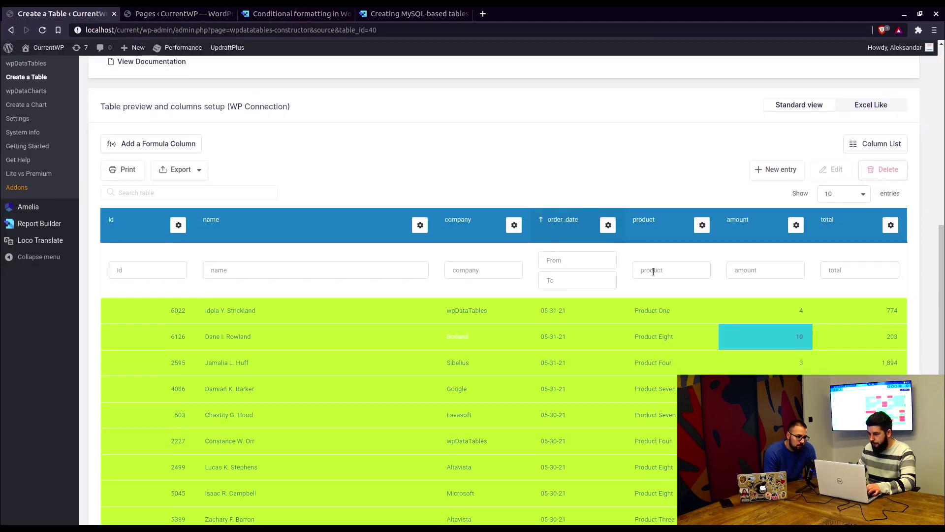
pyautogui.scroll(-2, 654, 272)
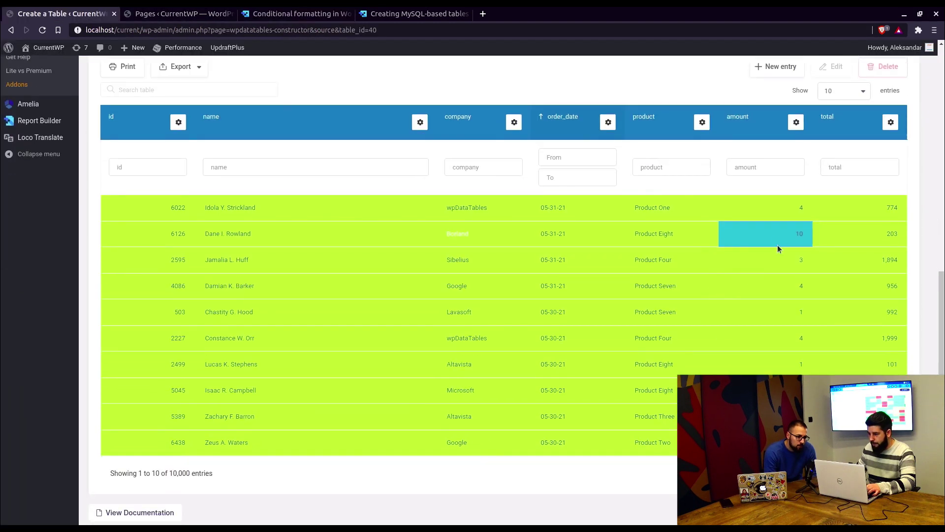
pyautogui.click(797, 123)
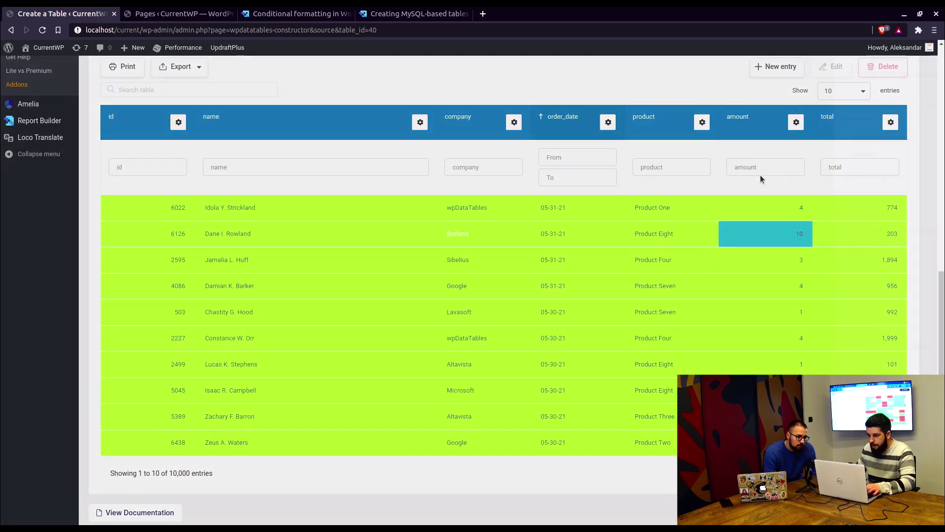
pyautogui.click(609, 105)
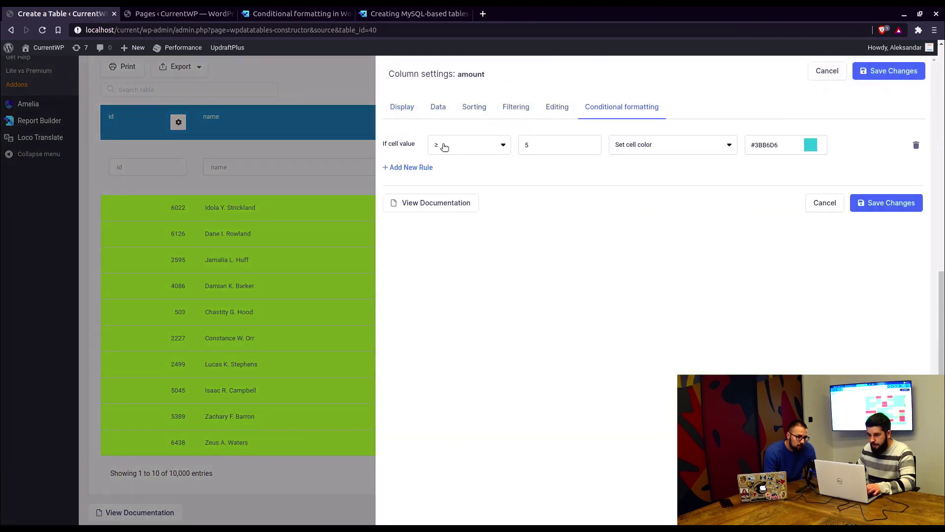
pyautogui.click(494, 151)
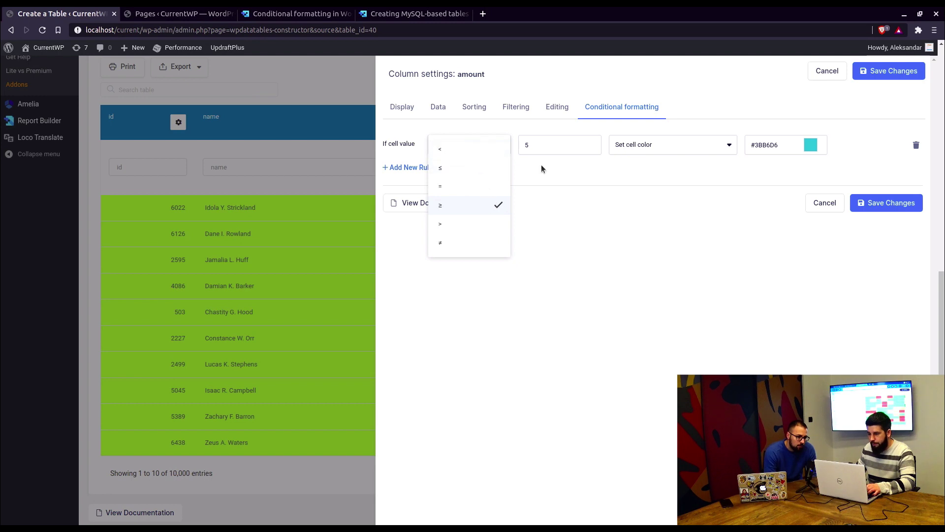
pyautogui.click(622, 175)
pyautogui.click(484, 177)
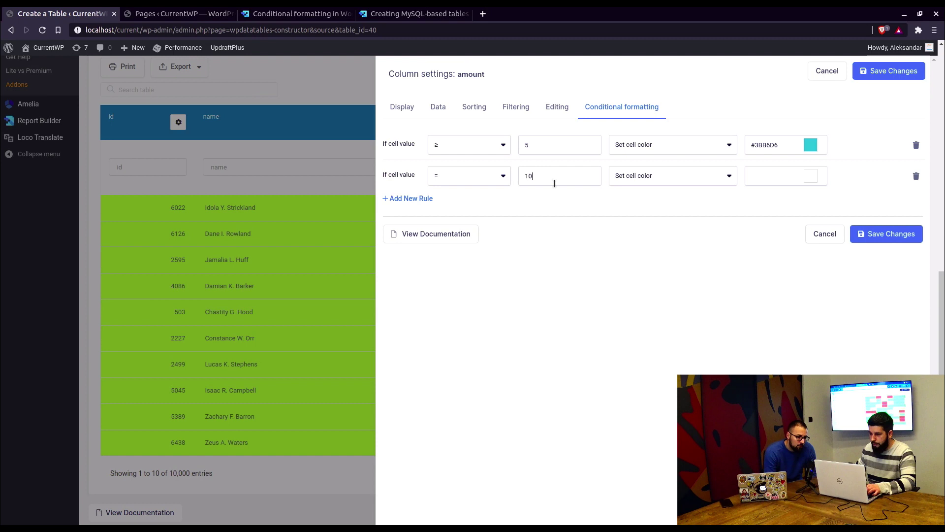
pyautogui.click(820, 181)
pyautogui.click(895, 270)
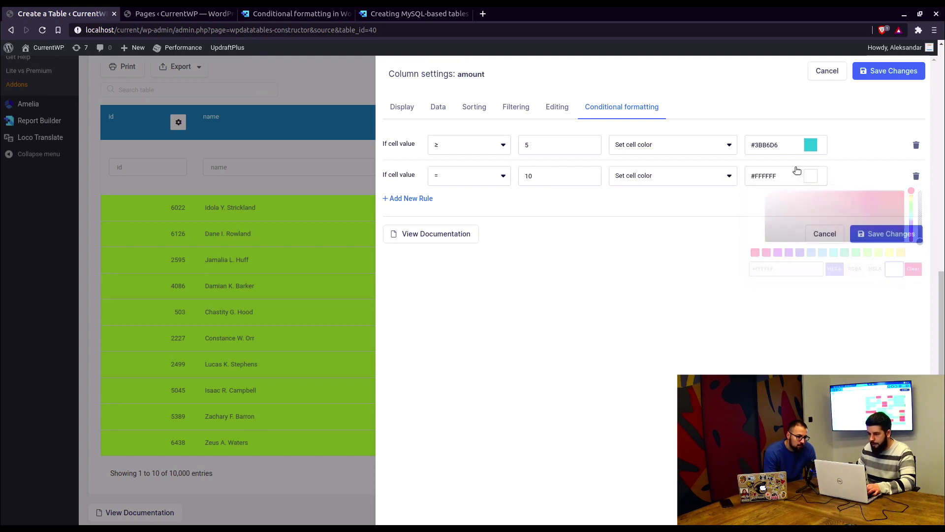
# Add a rule colouring amount cells below 5 green (#6AE377) and save the rules
pyautogui.click(454, 199)
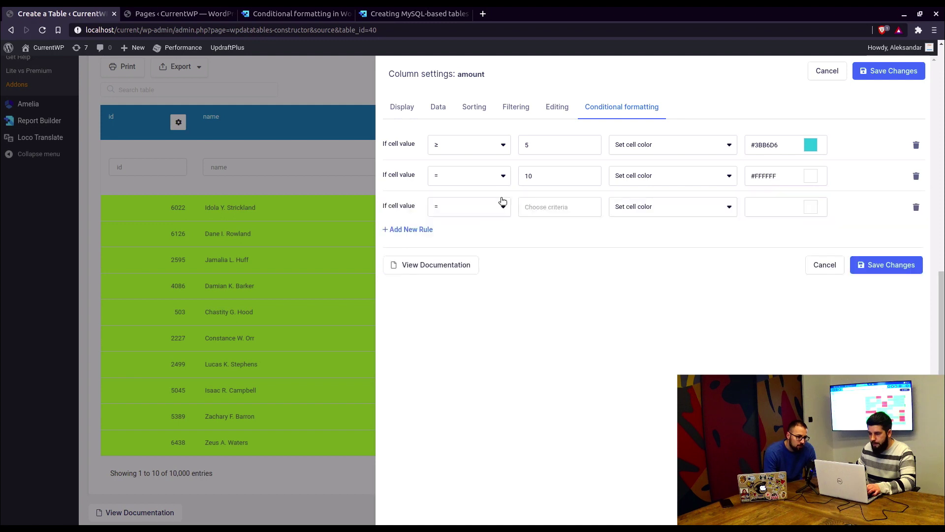
pyautogui.click(502, 206)
pyautogui.click(579, 204)
pyautogui.write('5')
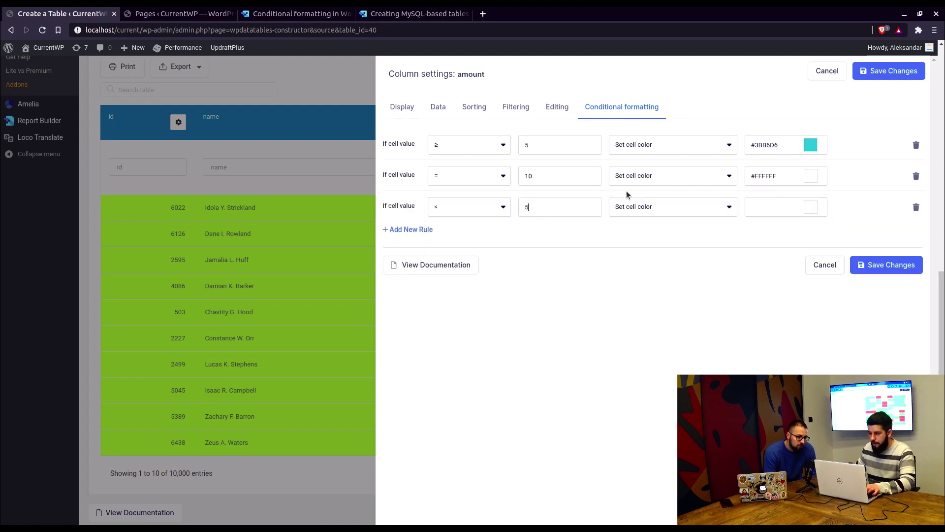
pyautogui.click(704, 209)
pyautogui.click(787, 209)
pyautogui.click(811, 206)
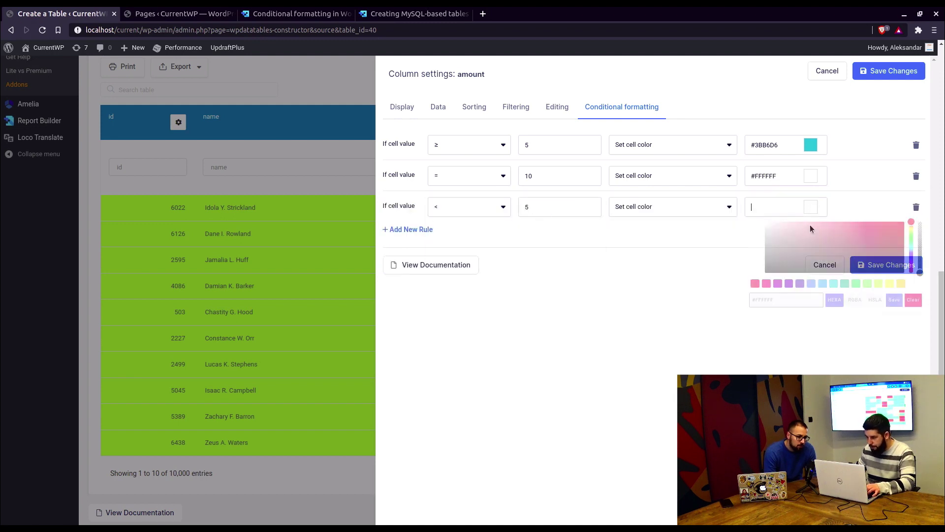
pyautogui.click(912, 241)
pyautogui.click(840, 227)
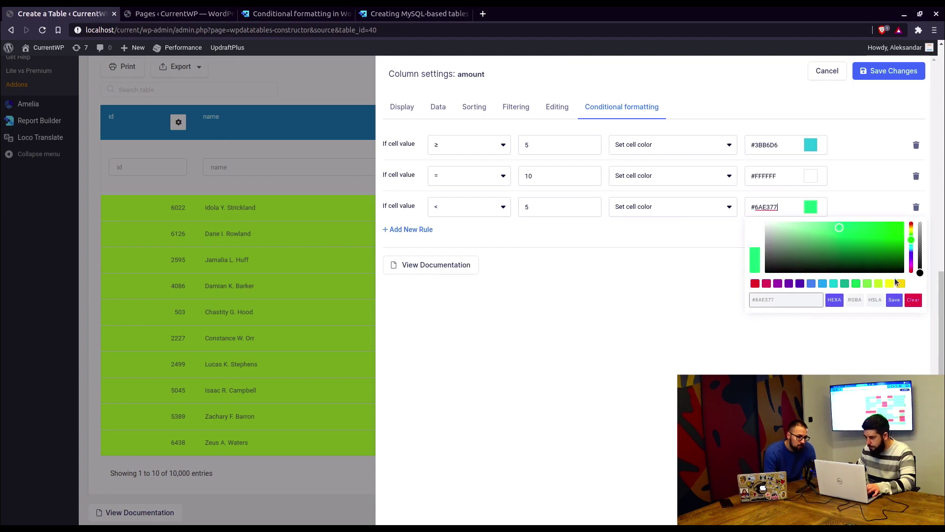
pyautogui.click(895, 300)
pyautogui.click(894, 264)
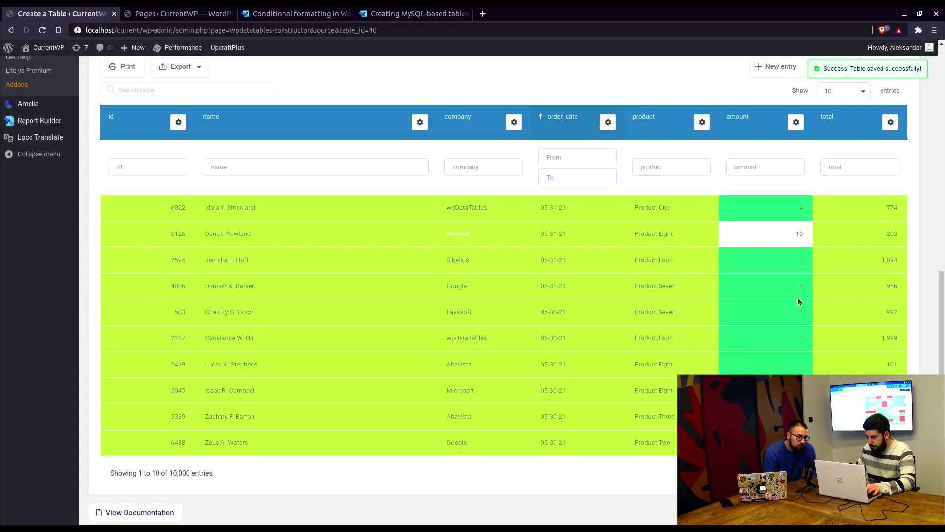
# Change the amount '= 10' rule colour from white to red #CA1C1C and save the rules
pyautogui.scroll(-1, 788, 246)
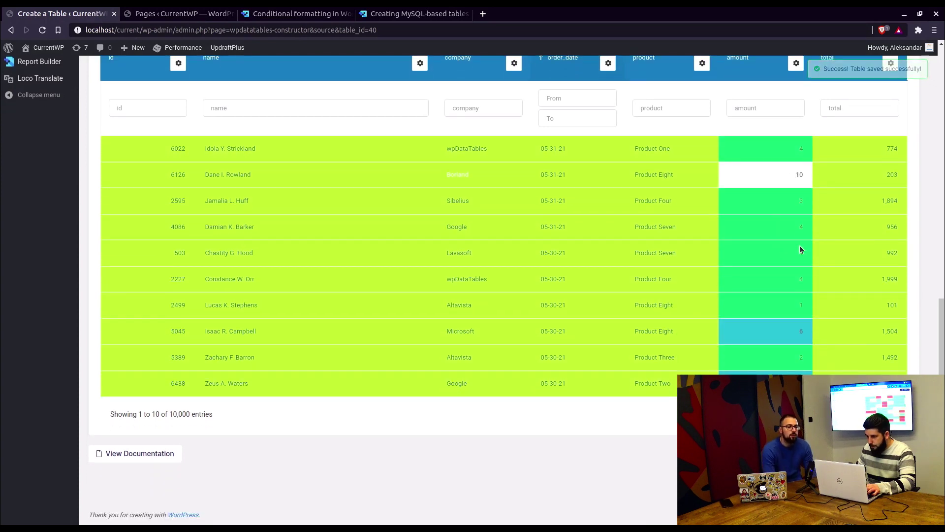
pyautogui.scroll(1, 793, 249)
pyautogui.scroll(1, 793, 248)
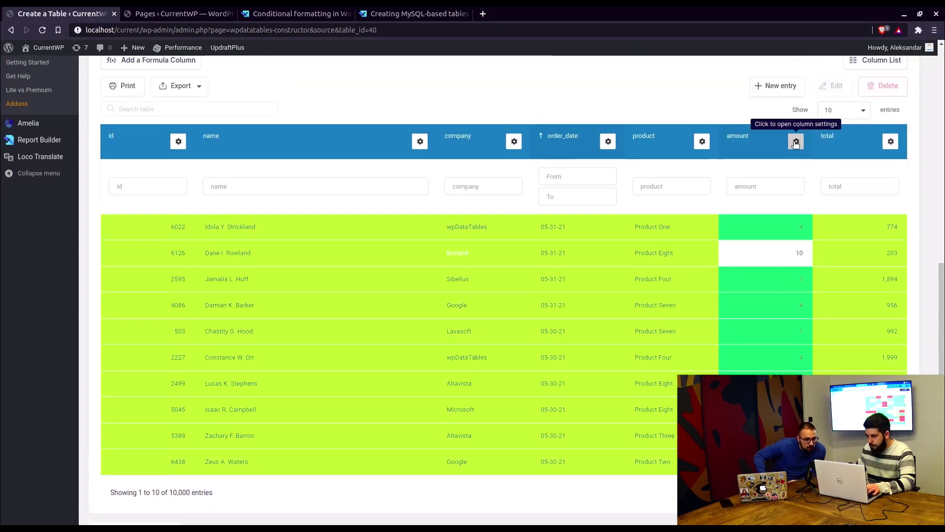
pyautogui.click(796, 142)
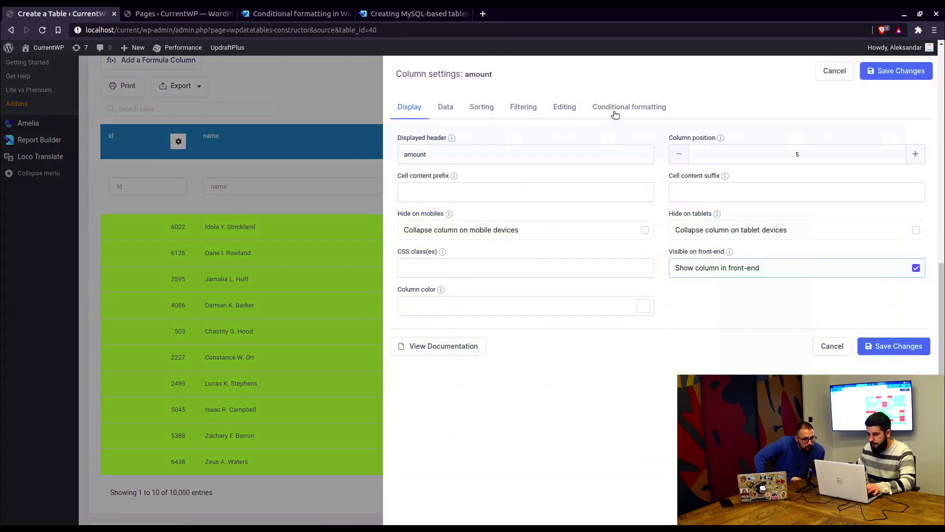
pyautogui.click(617, 108)
pyautogui.click(810, 177)
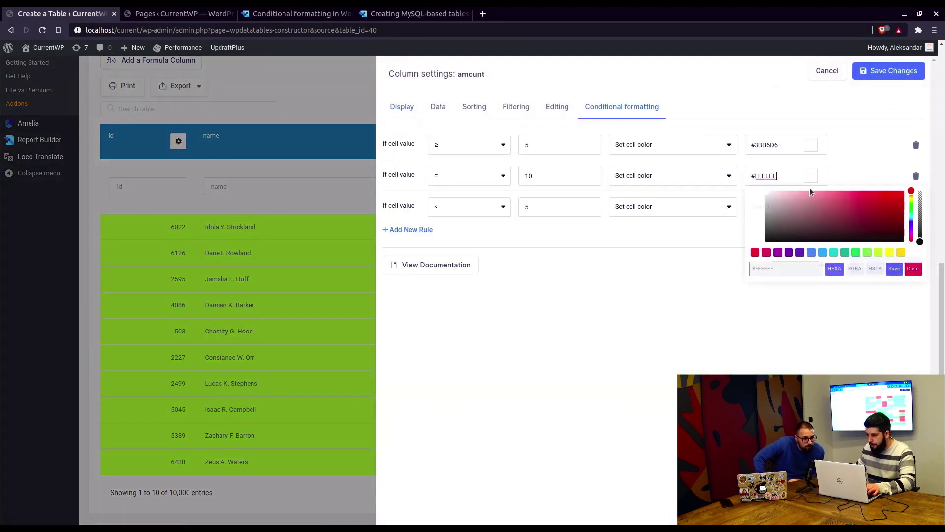
pyautogui.click(885, 201)
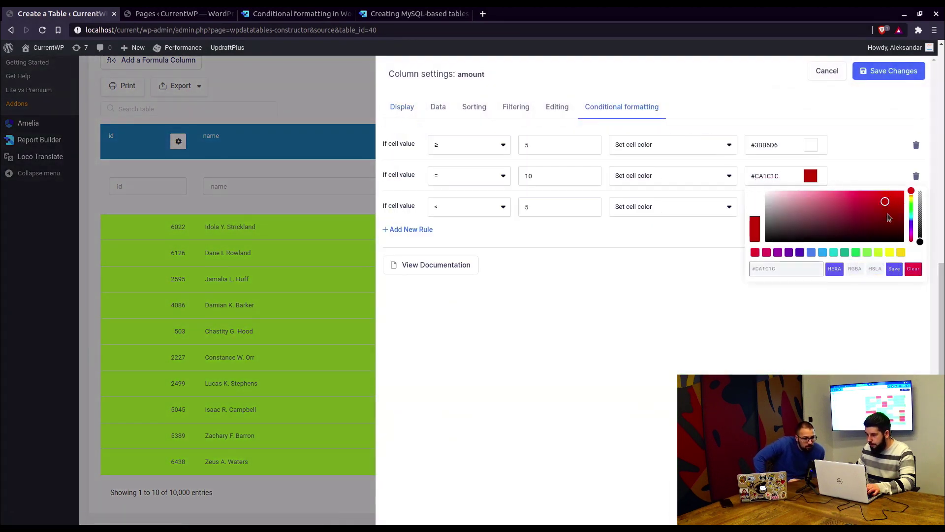
pyautogui.click(894, 268)
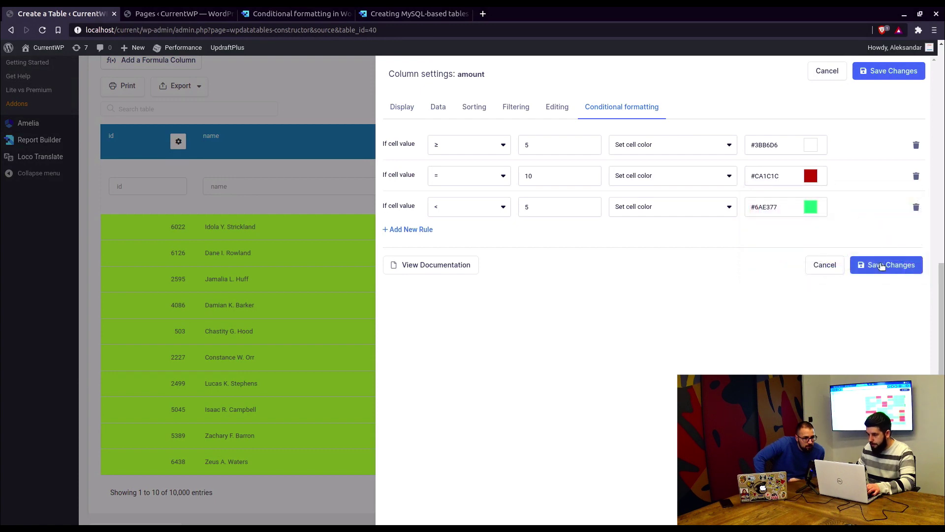
pyautogui.click(881, 265)
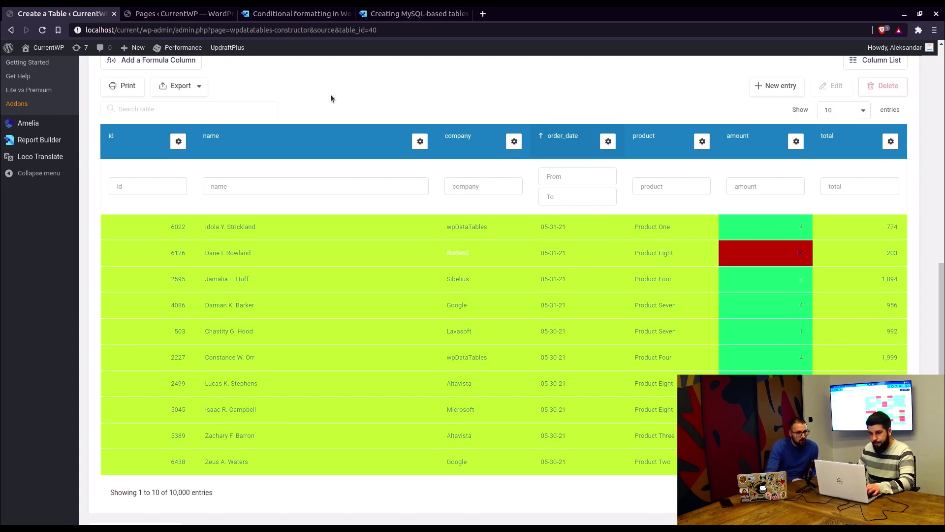
# In the documentation sidebar, collapse the open sections, expand Table Examples and open Catalog of books
pyautogui.click(304, 15)
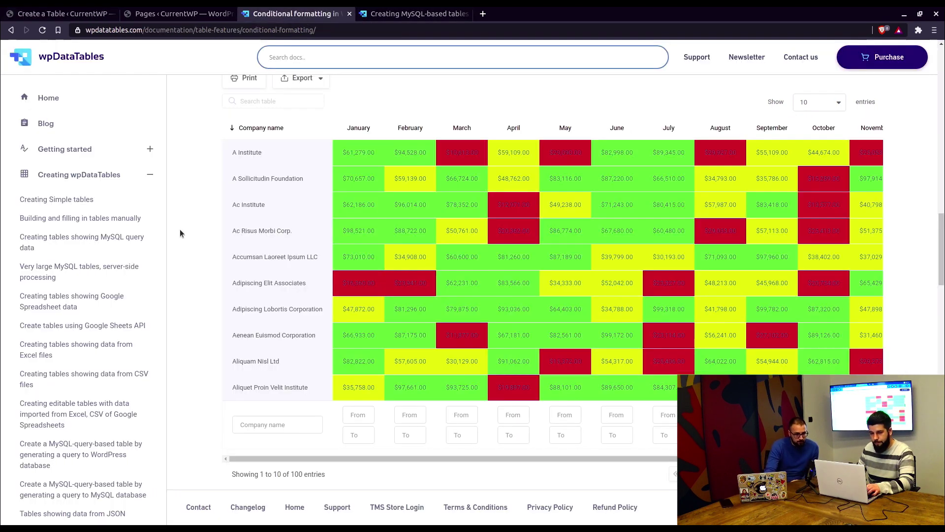
pyautogui.click(106, 175)
pyautogui.scroll(-1, 108, 252)
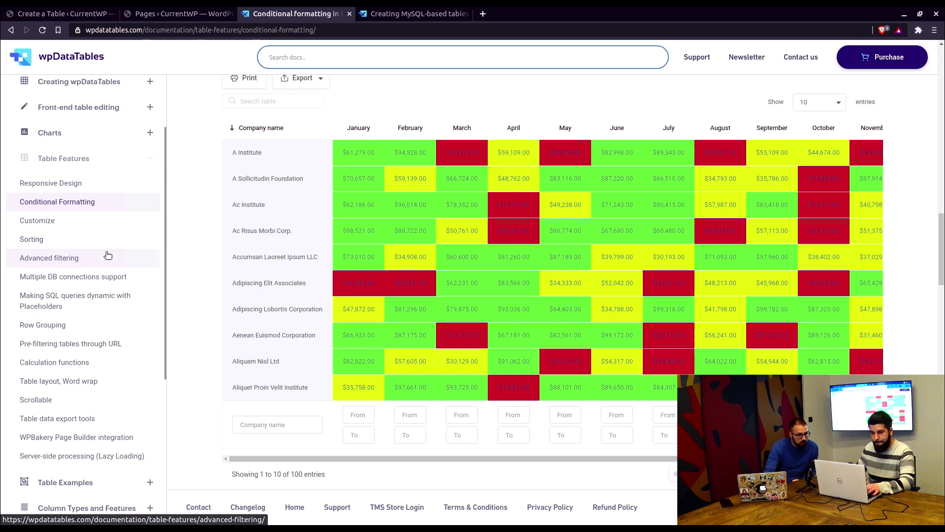
pyautogui.click(111, 158)
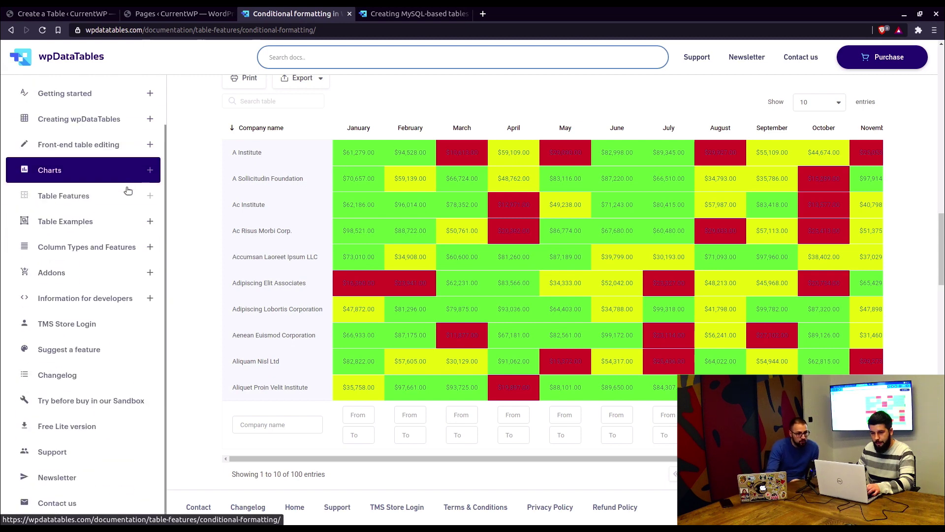
pyautogui.click(119, 223)
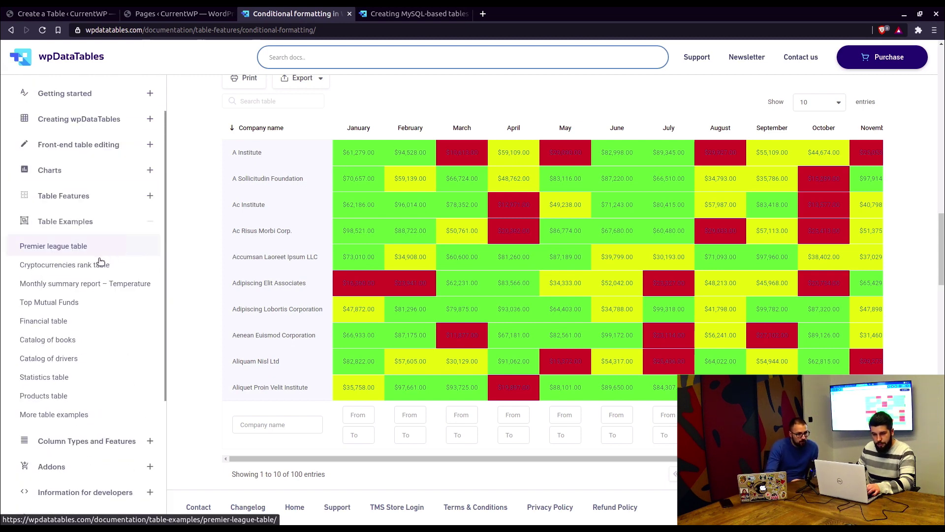
pyautogui.click(63, 339)
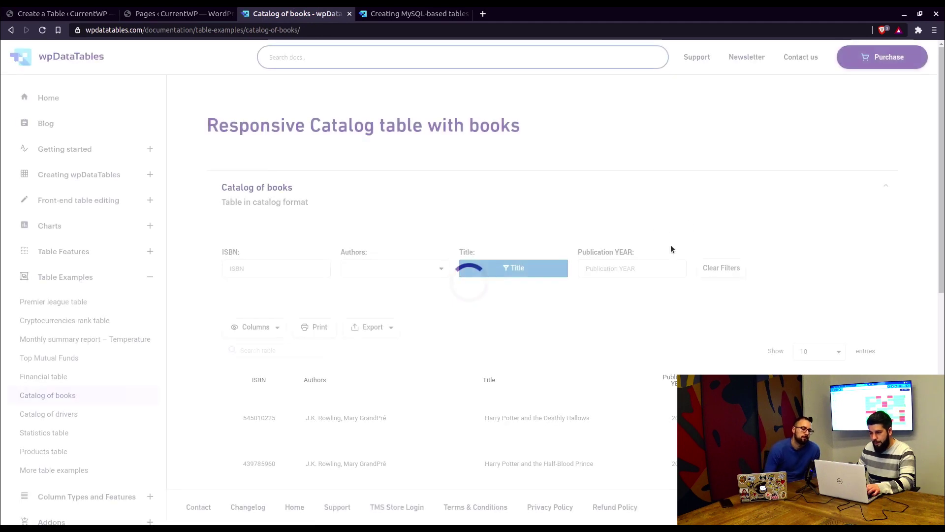
# Scroll through the Catalog of books example, then open the Cryptocurrencies rank table example
pyautogui.scroll(-2, 800, 329)
pyautogui.scroll(-2, 779, 339)
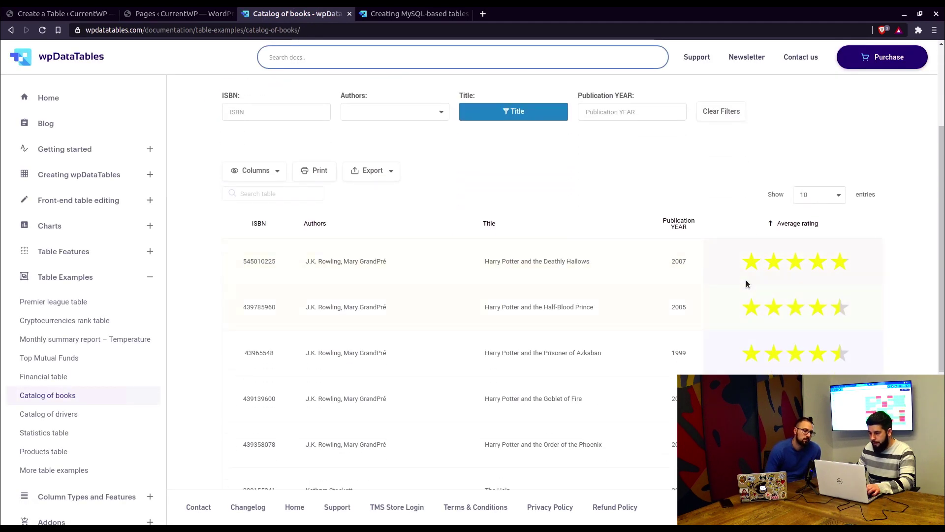
pyautogui.scroll(-7, 825, 276)
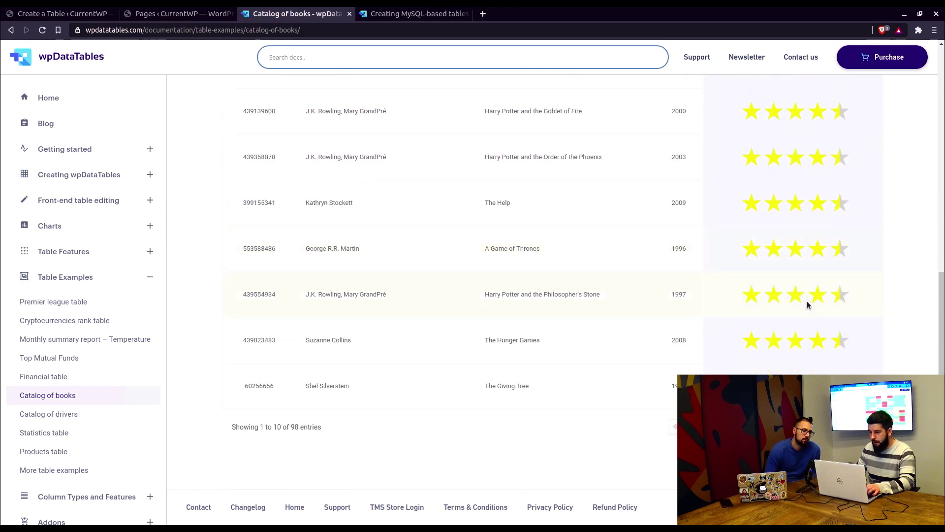
pyautogui.scroll(6, 788, 247)
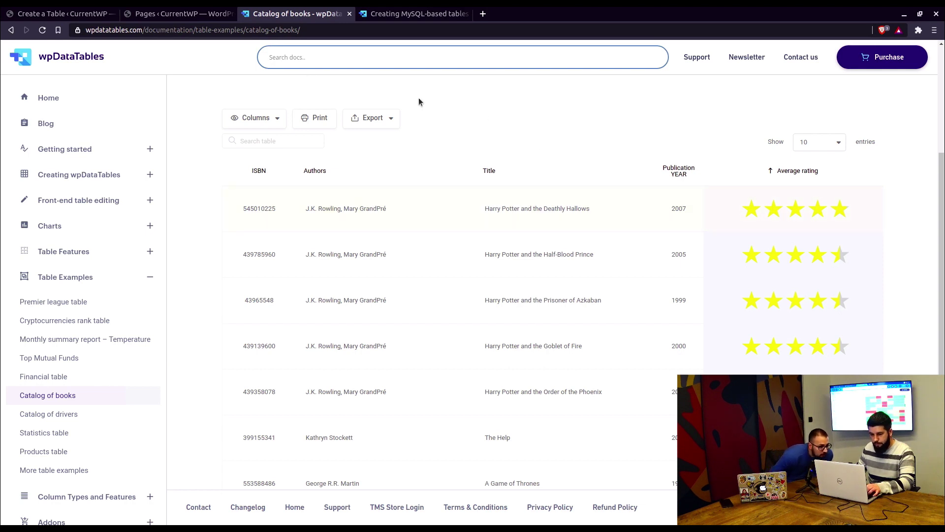
pyautogui.scroll(-3, 331, 260)
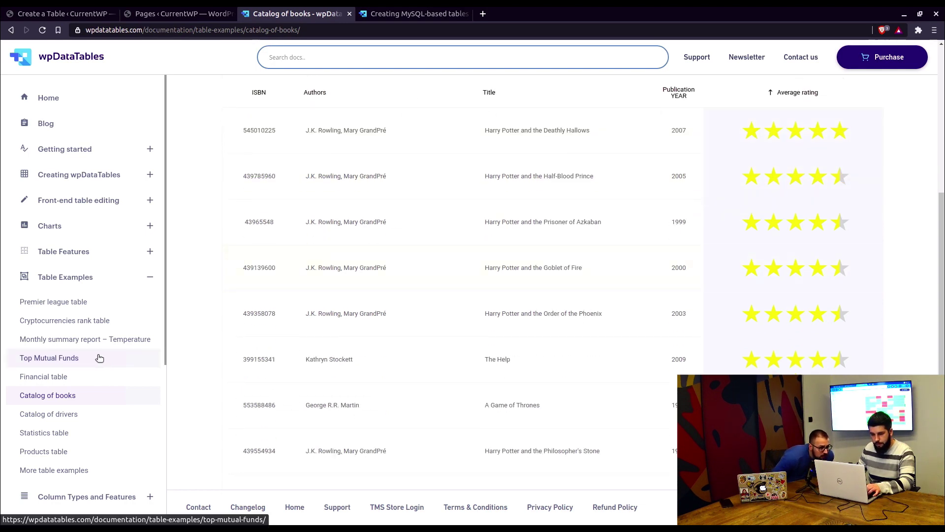
pyautogui.click(77, 324)
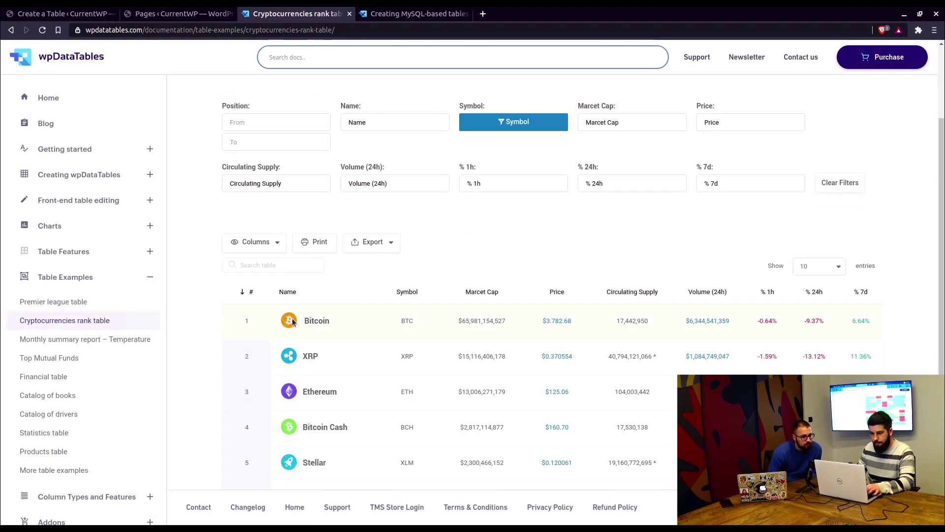
pyautogui.scroll(-2, 318, 313)
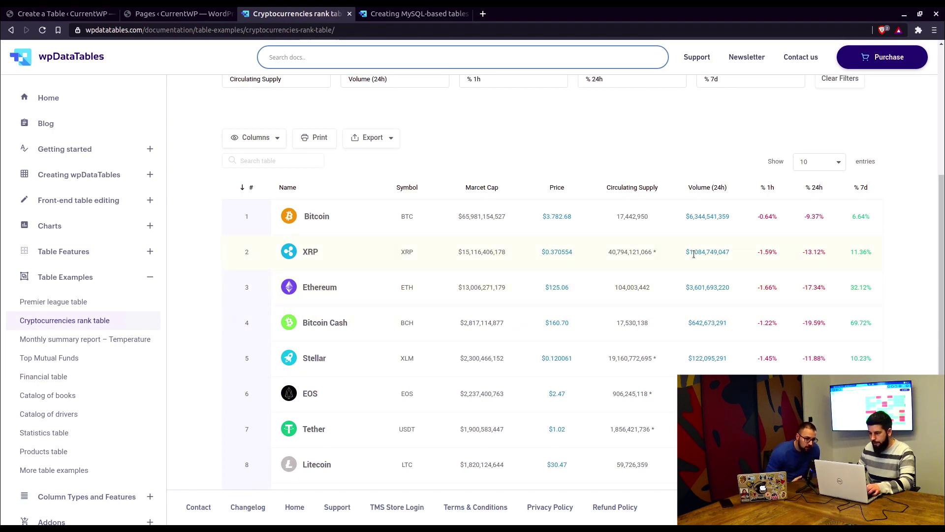
pyautogui.scroll(-3, 729, 221)
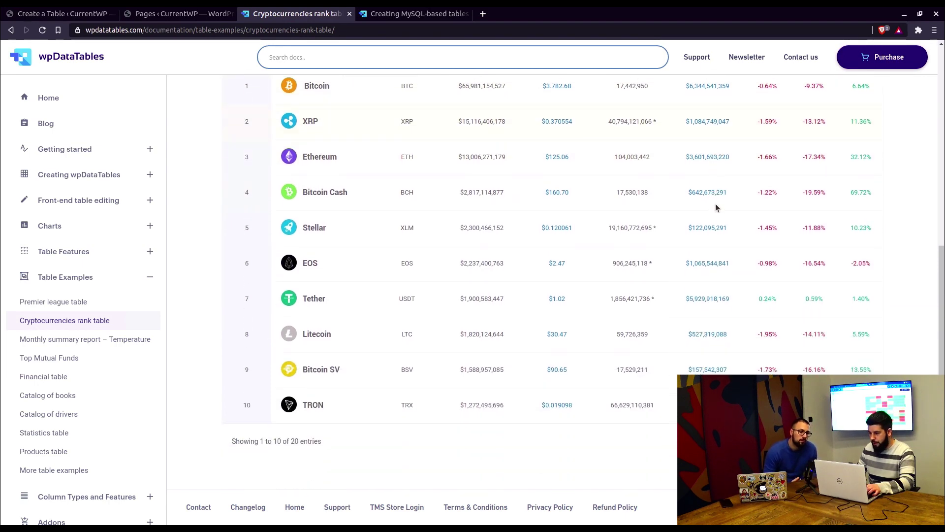
pyautogui.scroll(2, 759, 239)
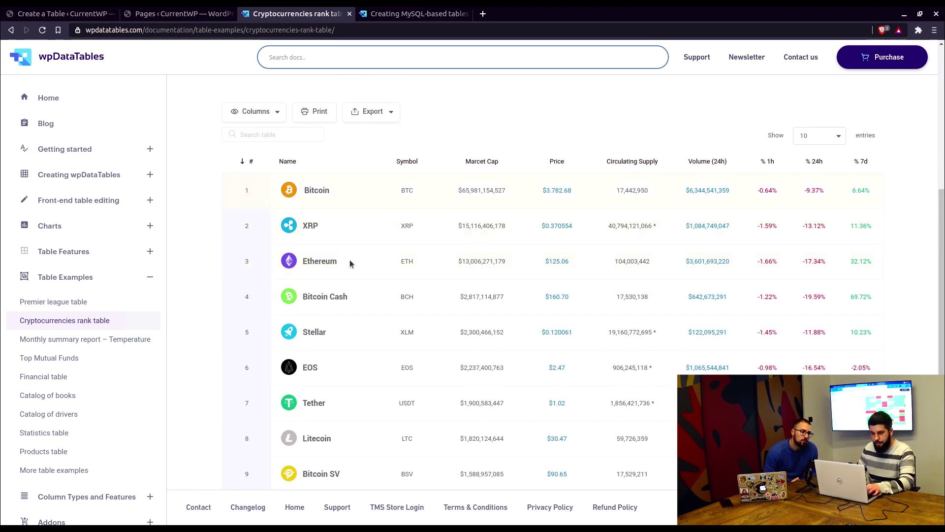
pyautogui.scroll(-2, 351, 264)
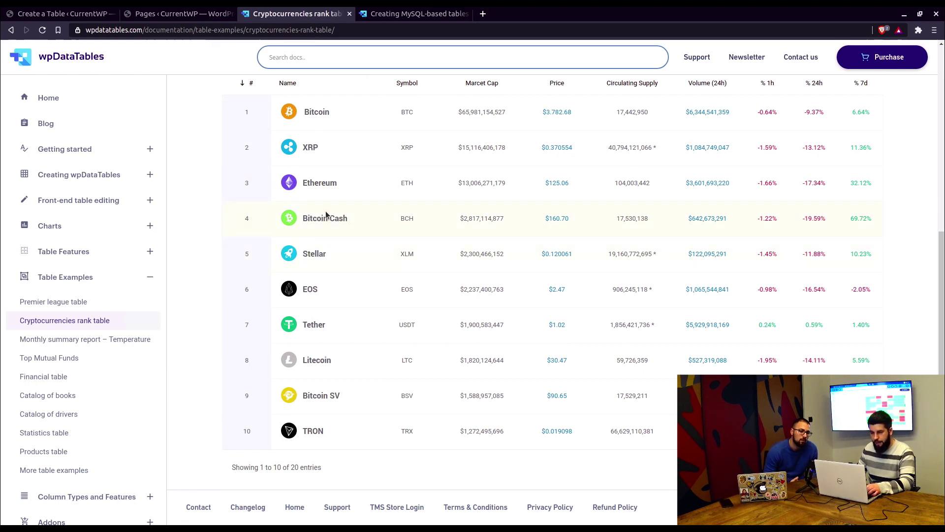
pyautogui.scroll(2, 326, 215)
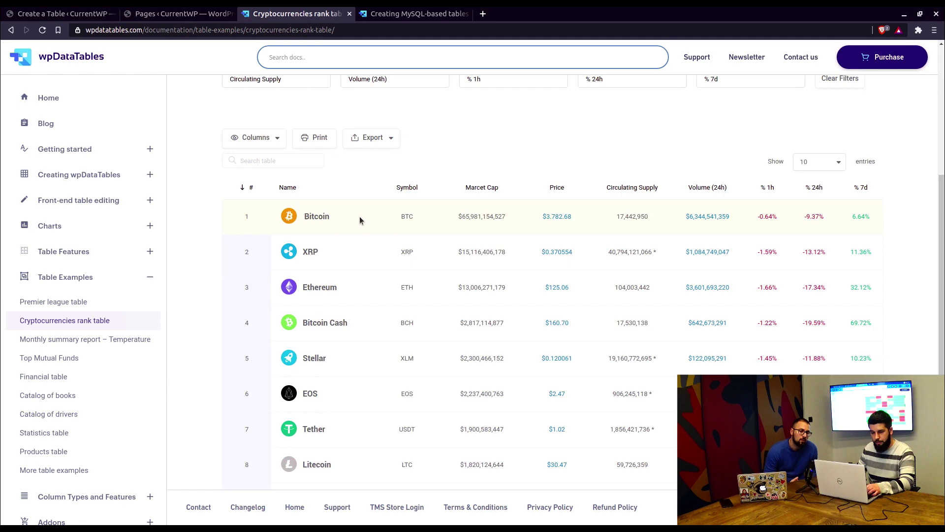
pyautogui.scroll(-5, 89, 404)
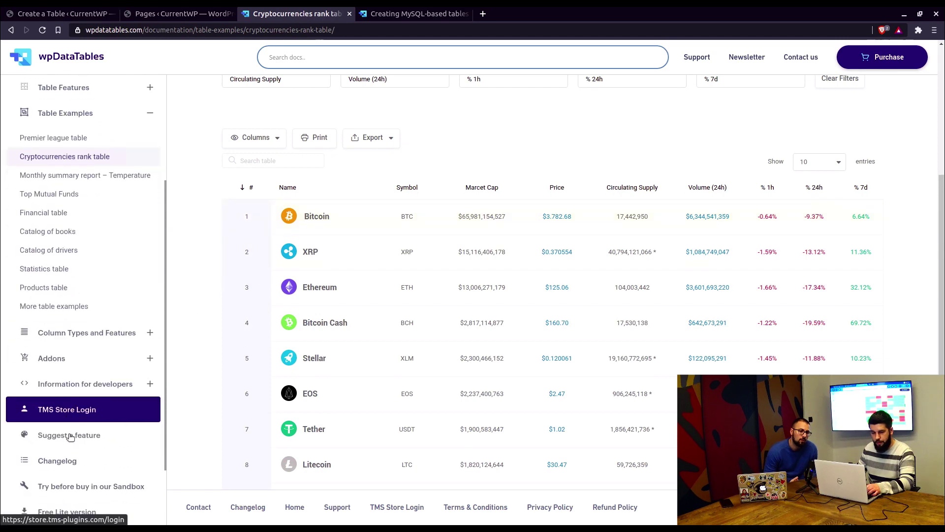
# In the Support FAQ's Examples section, expand 'How to create the Cryptocurrencies rank table?'
pyautogui.click(66, 475)
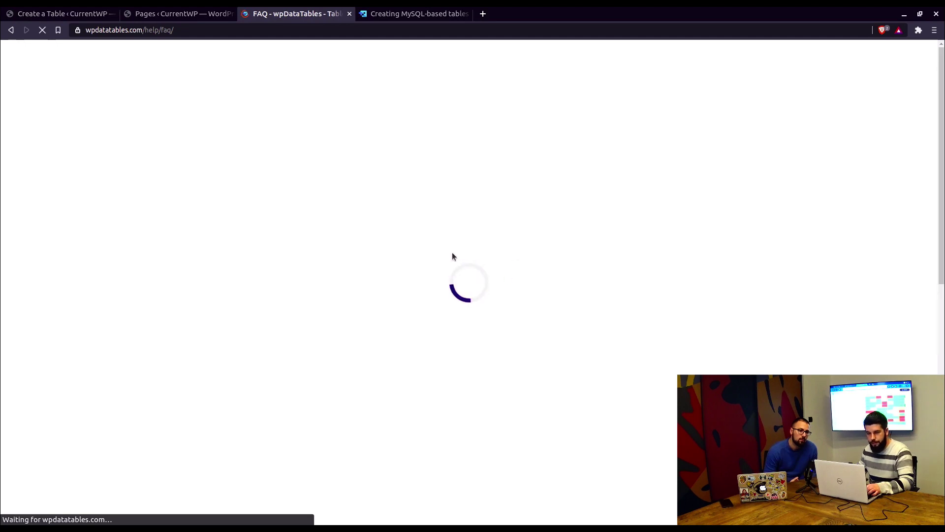
pyautogui.scroll(-3, 453, 291)
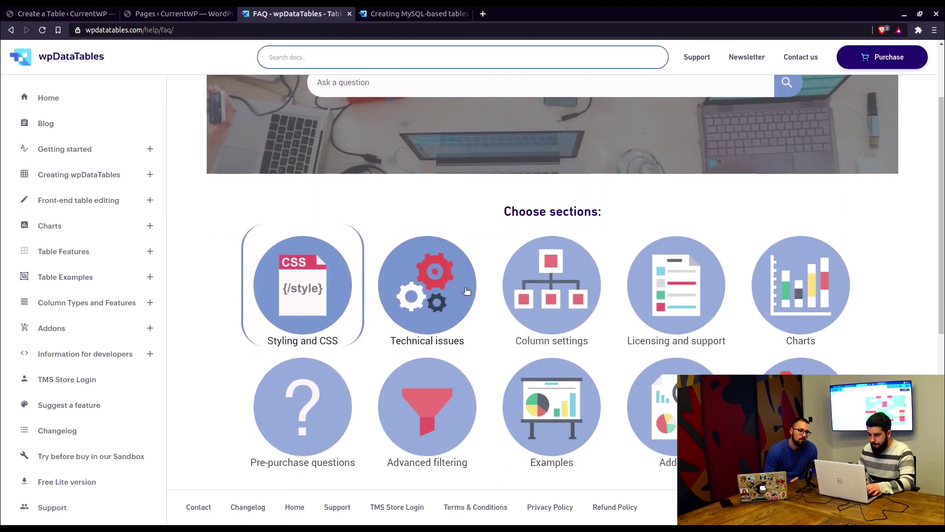
pyautogui.scroll(-1, 492, 317)
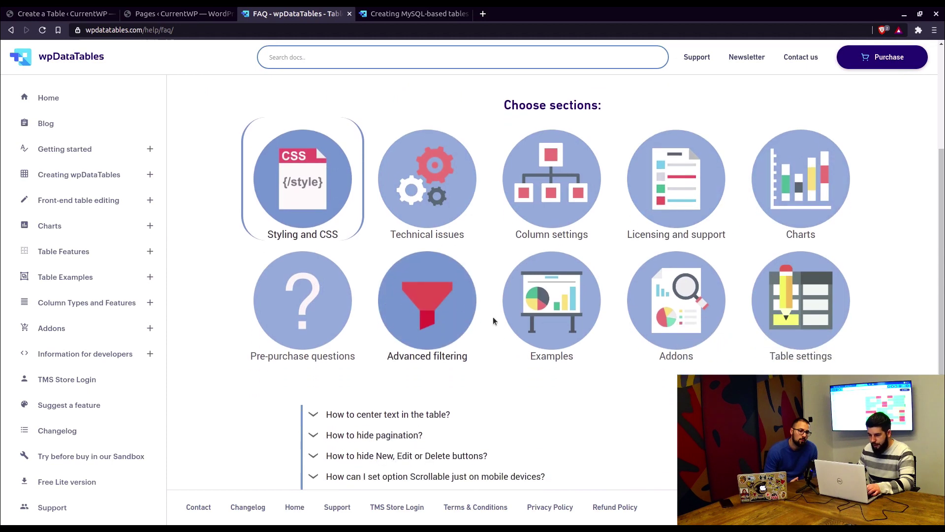
pyautogui.click(547, 295)
pyautogui.scroll(-2, 443, 325)
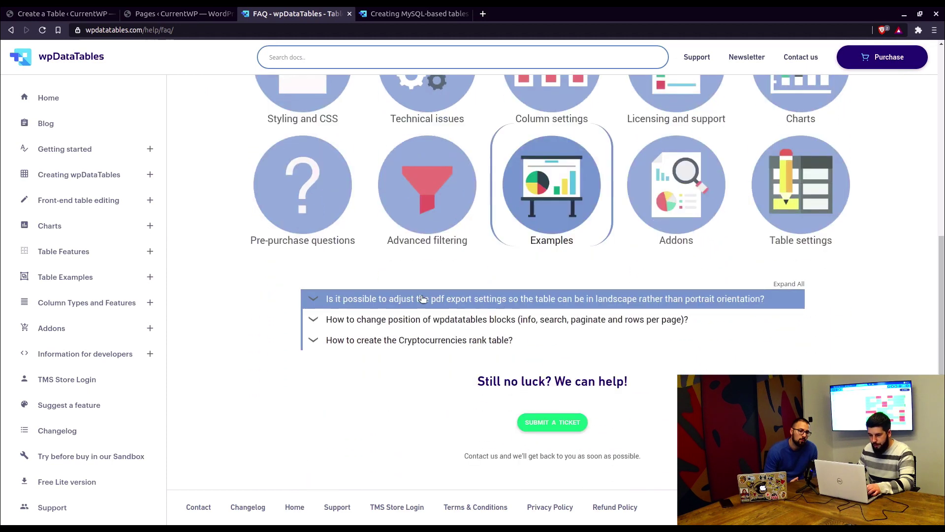
pyautogui.click(432, 341)
# Read through the answer down to the Volume column rule giving comma cells the blue-text class
pyautogui.scroll(-3, 445, 262)
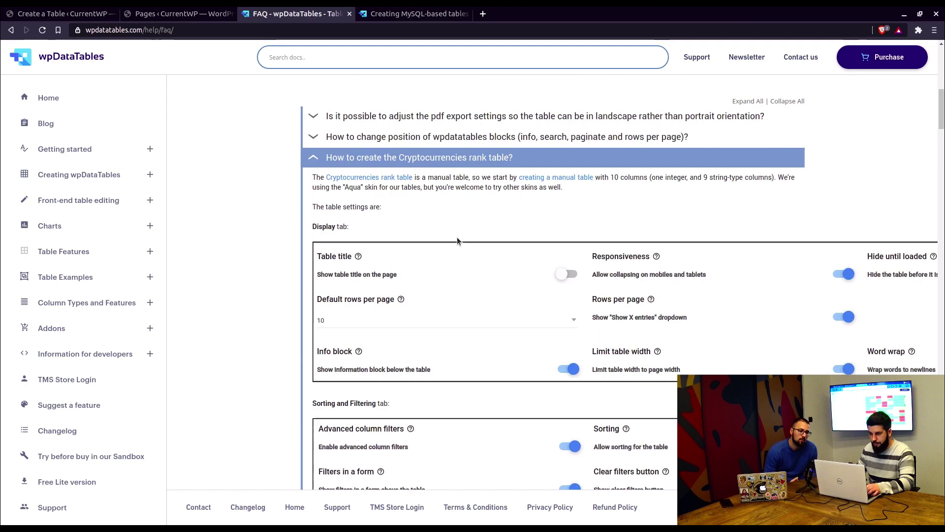
pyautogui.scroll(-11, 466, 231)
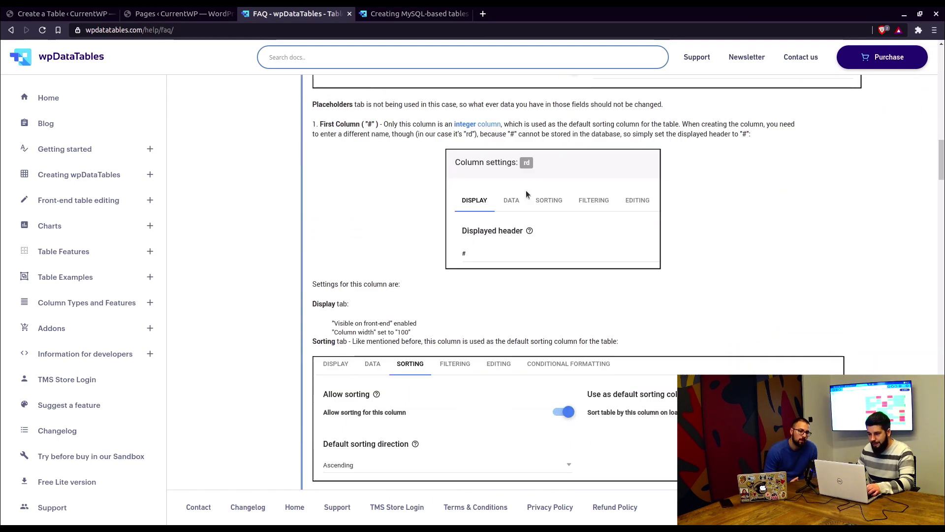
pyautogui.scroll(-8, 526, 194)
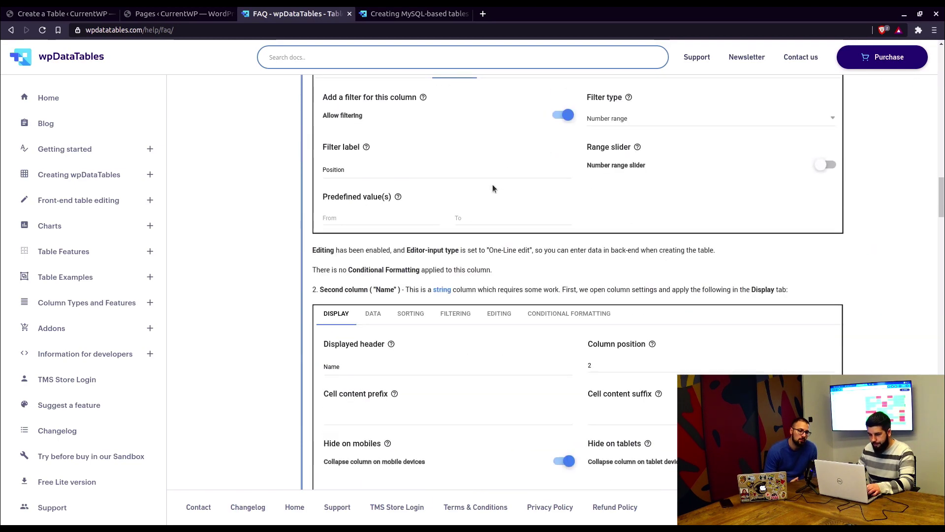
pyautogui.scroll(-15, 493, 188)
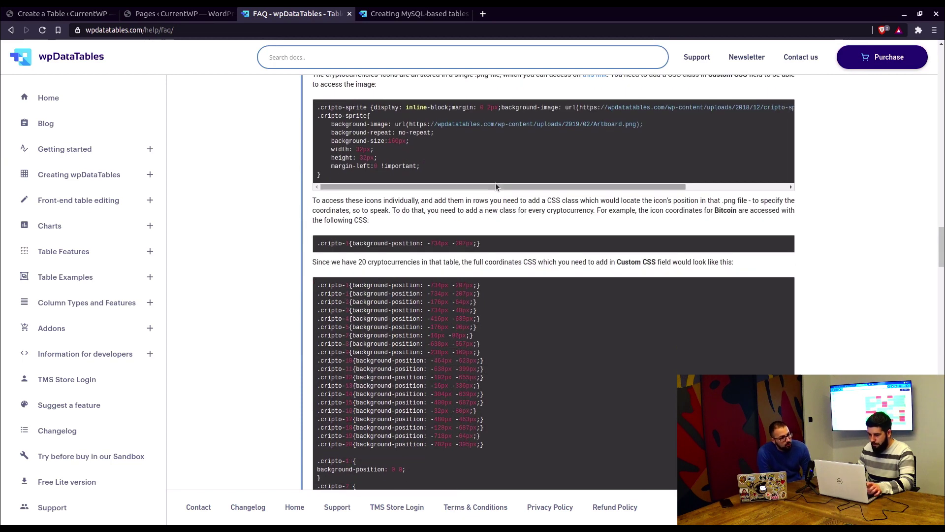
pyautogui.scroll(-3, 495, 181)
pyautogui.scroll(2, 495, 181)
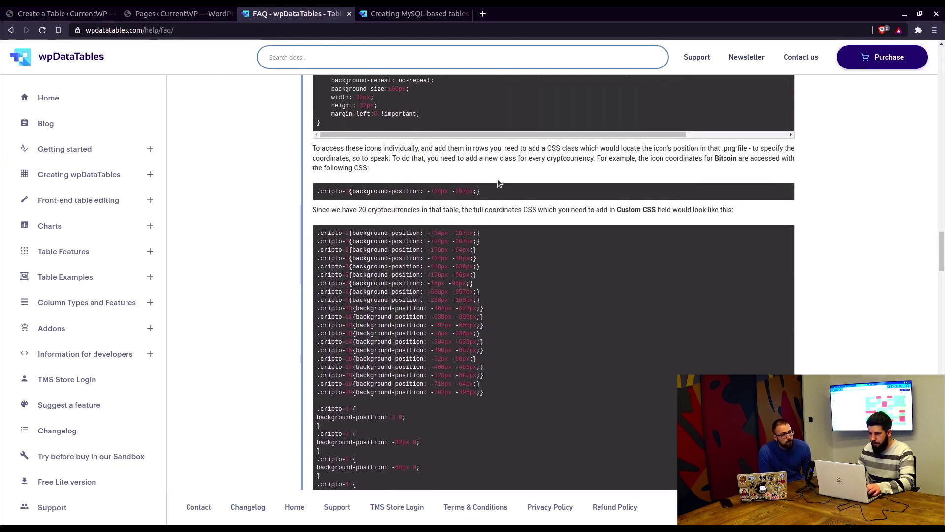
pyautogui.scroll(-2, 500, 184)
pyautogui.scroll(-11, 381, 188)
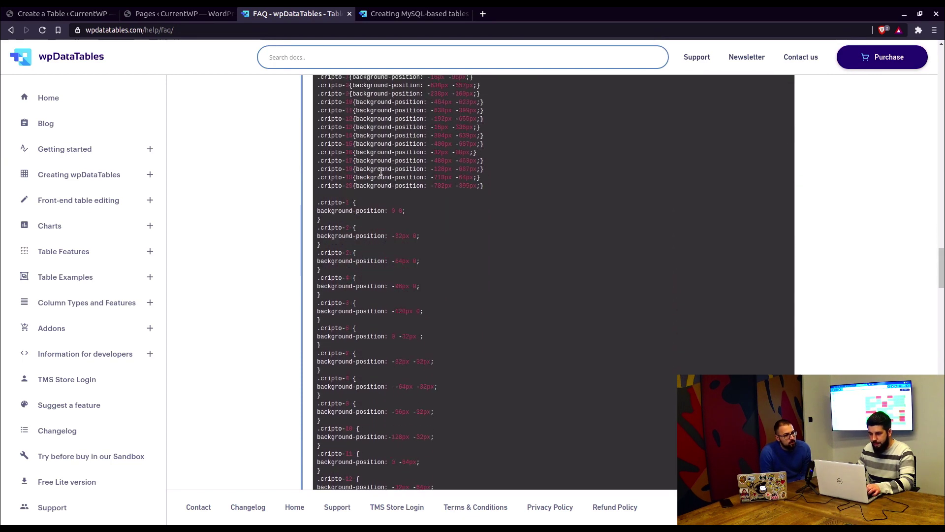
pyautogui.scroll(-5, 397, 177)
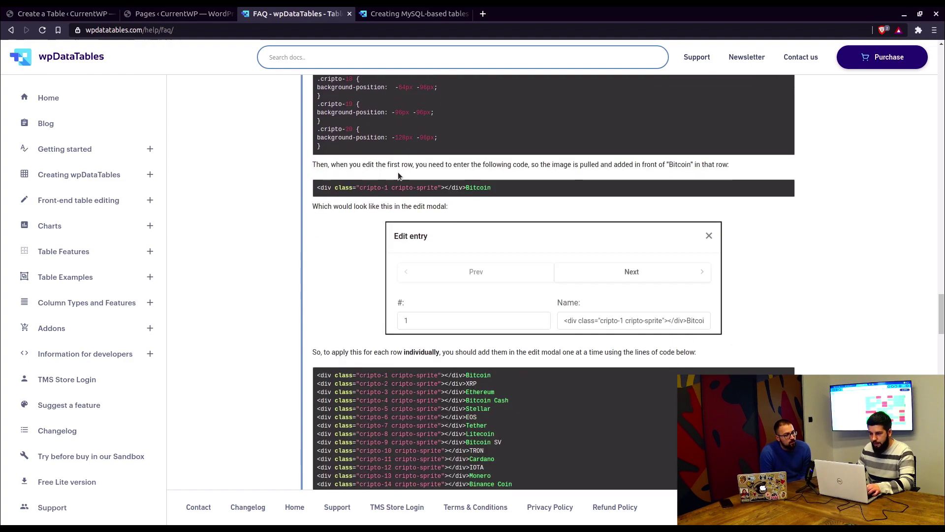
pyautogui.scroll(-3, 386, 175)
pyautogui.scroll(-10, 389, 167)
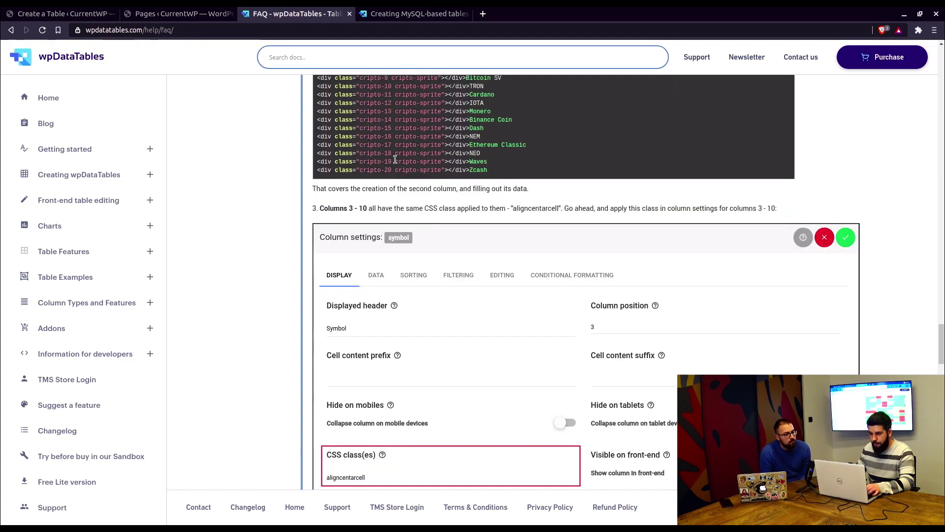
pyautogui.scroll(-7, 400, 157)
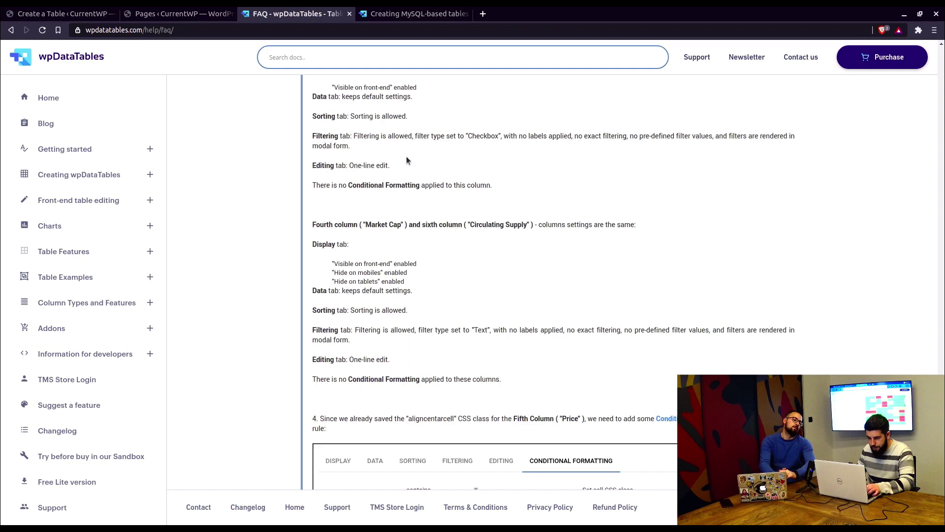
pyautogui.scroll(-2, 463, 244)
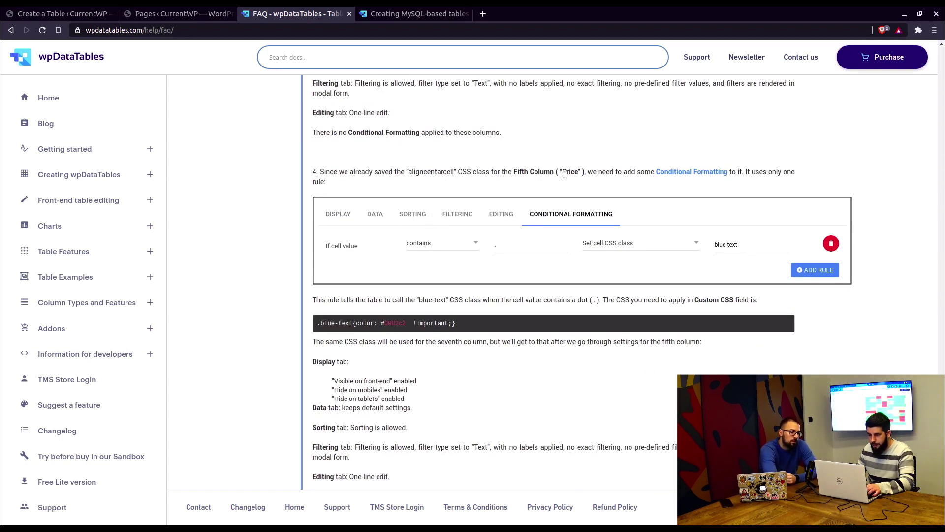
pyautogui.scroll(-2, 564, 174)
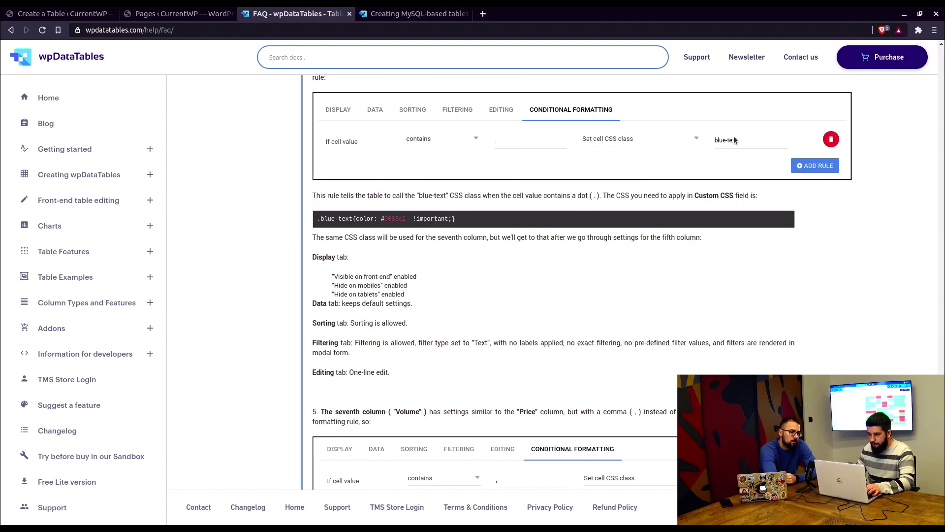
pyautogui.scroll(-7, 558, 165)
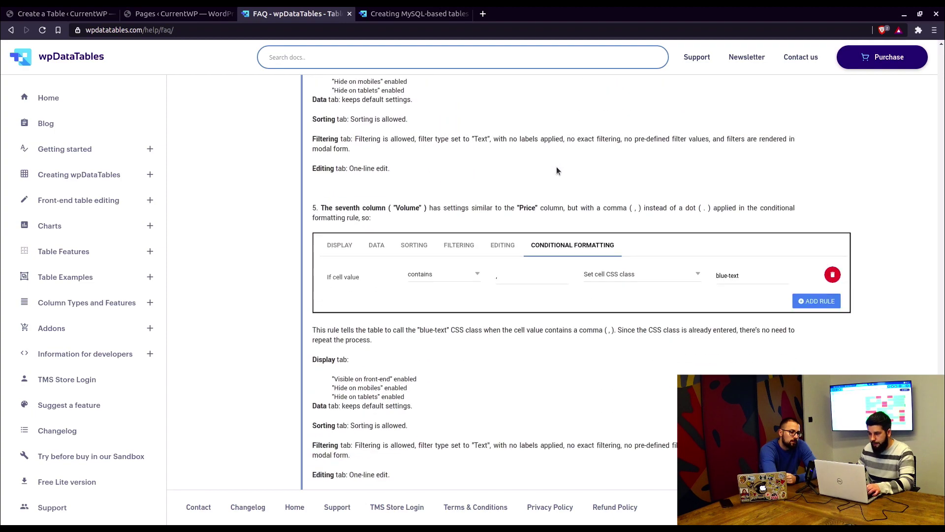
pyautogui.scroll(-7, 501, 228)
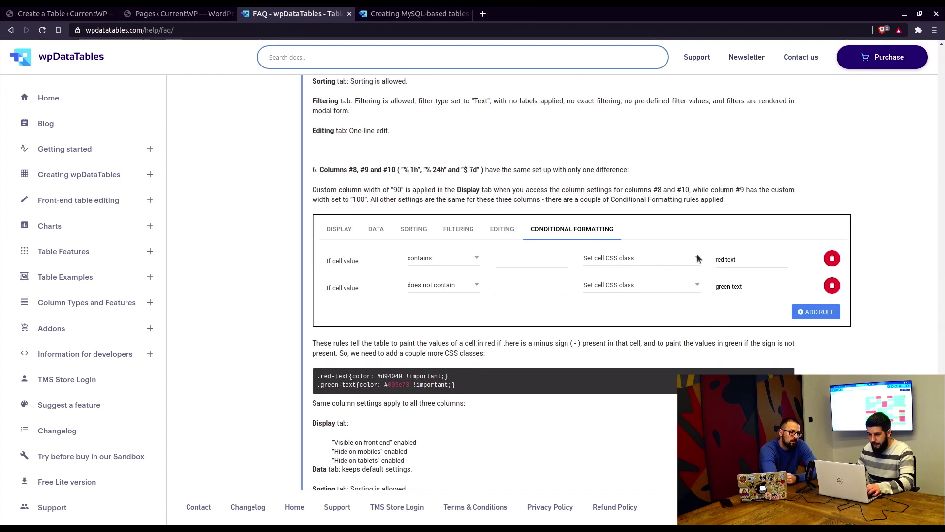
pyautogui.scroll(-2, 536, 226)
pyautogui.scroll(8, 540, 210)
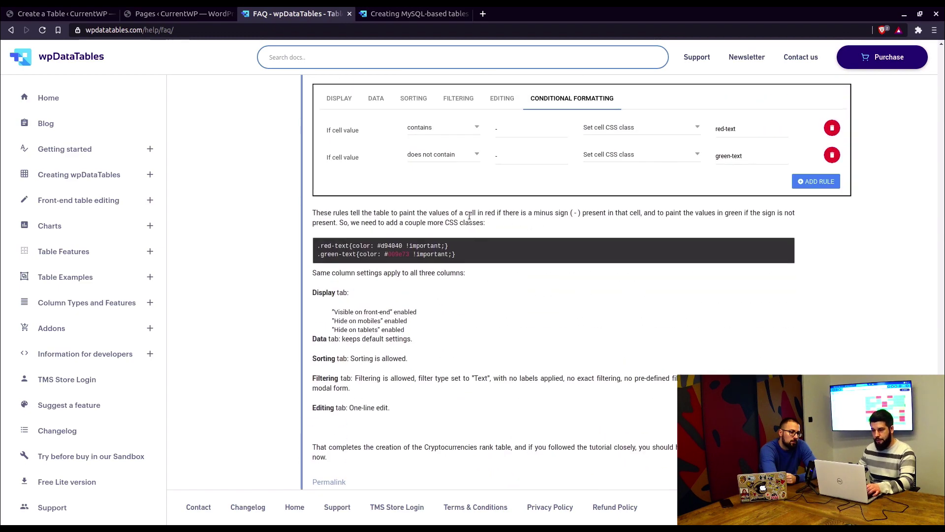
pyautogui.scroll(5, 445, 208)
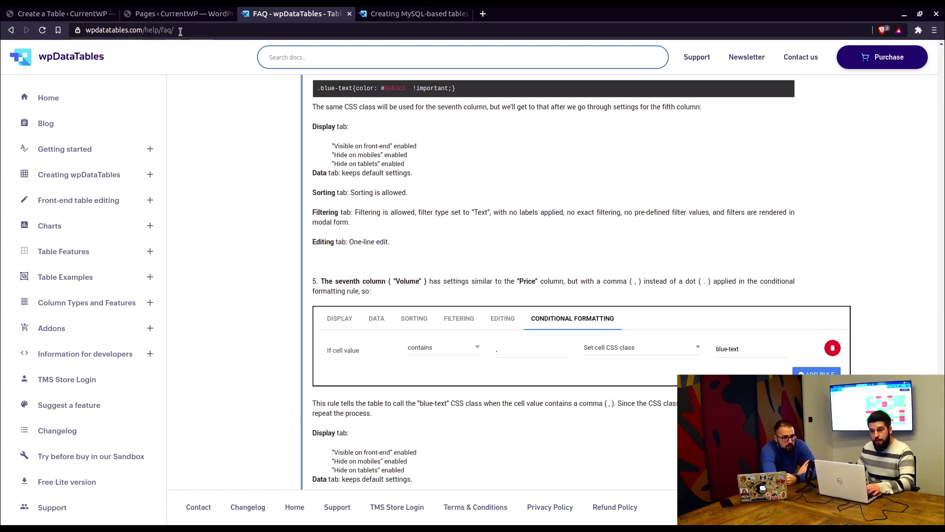
# Return to the table 40 editor and review the preview's lime-green rows and red/green amount cells
pyautogui.click(85, 15)
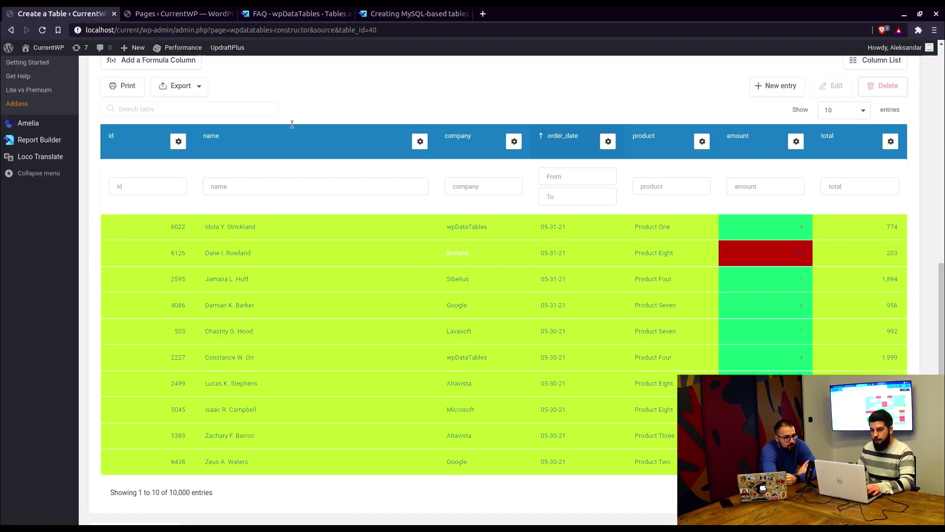
pyautogui.scroll(2, 467, 202)
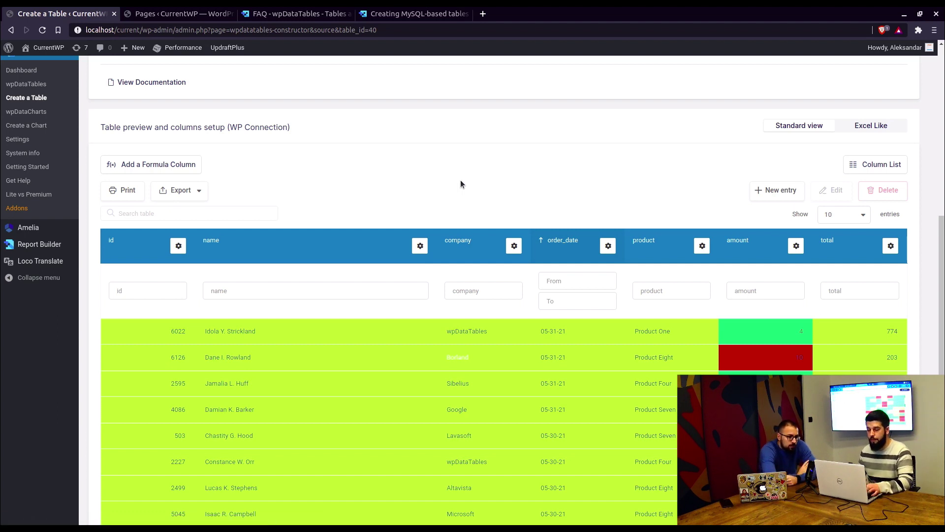
pyautogui.scroll(-3, 461, 184)
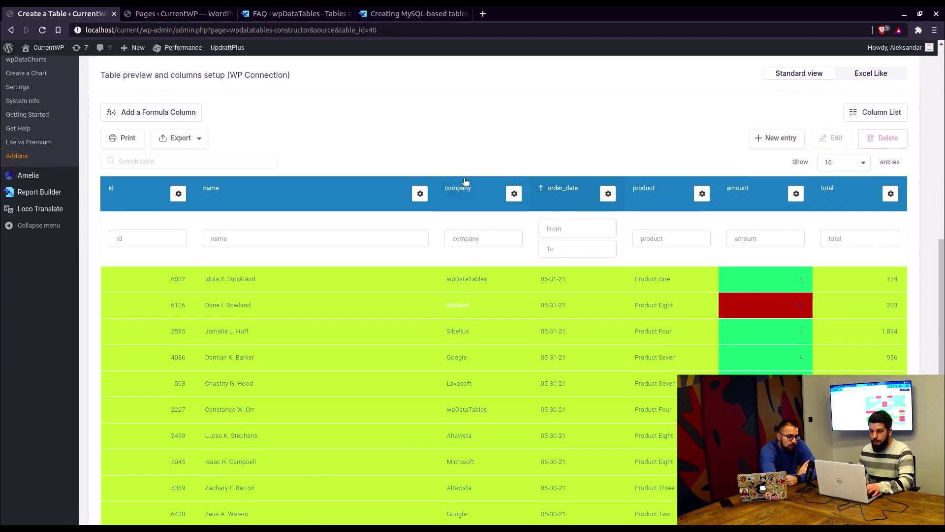
pyautogui.scroll(4, 472, 193)
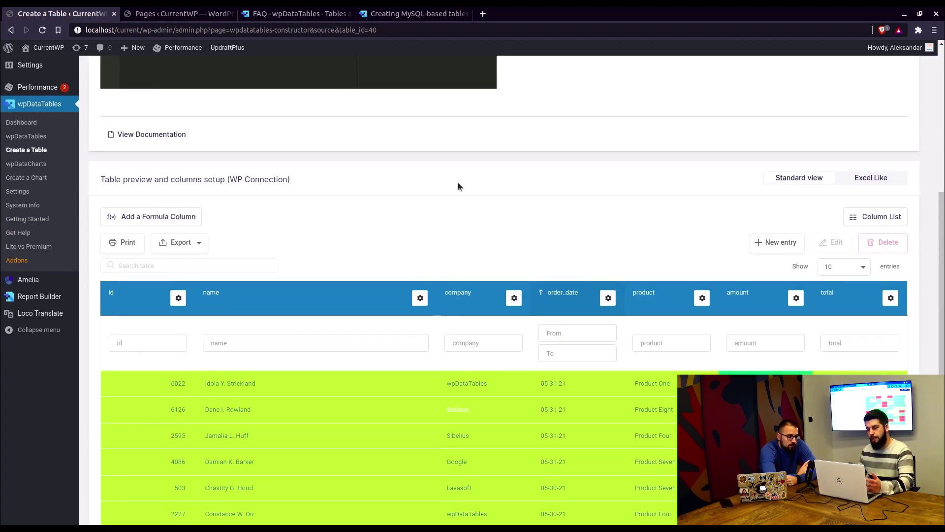
pyautogui.scroll(-2, 457, 185)
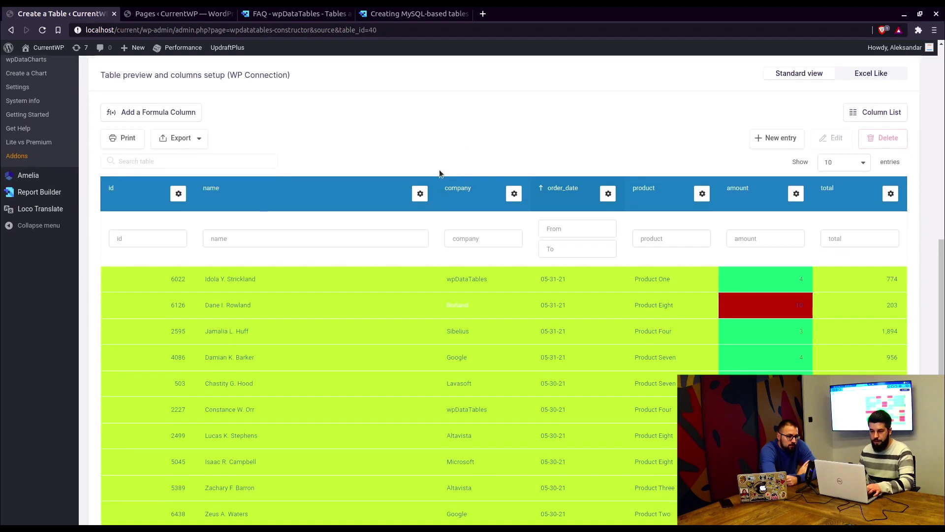